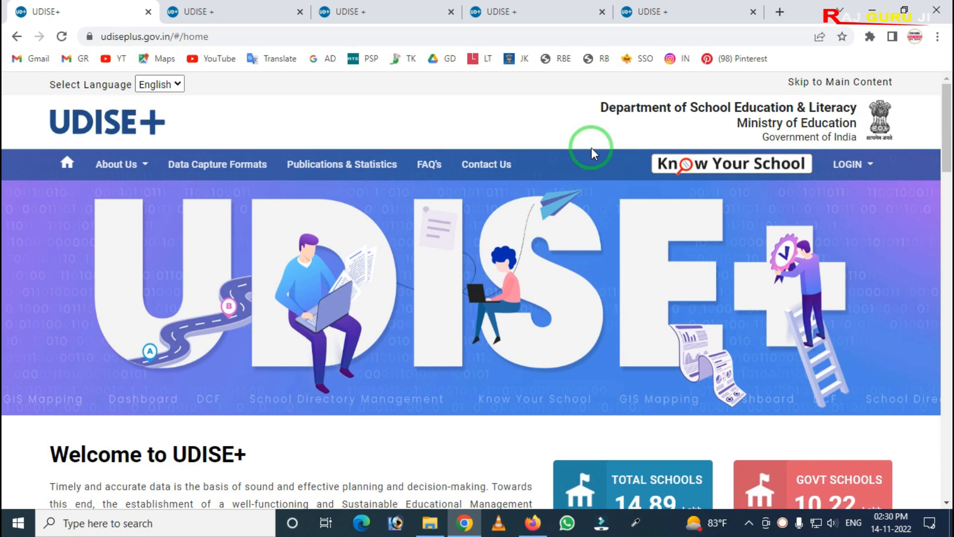
# - Go to the login page for the School Directory and User Management Module and review its user name, password and captcha fields
pyautogui.click(837, 172)
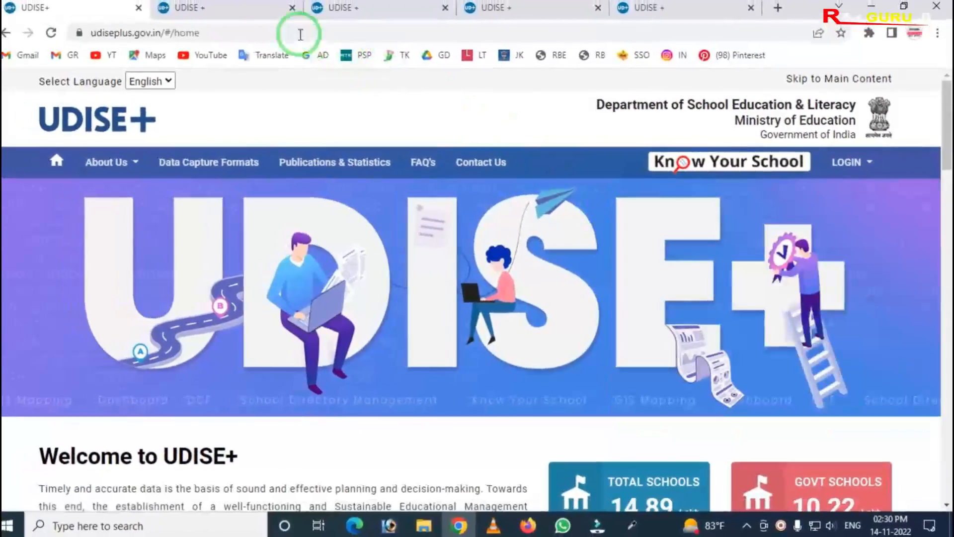
pyautogui.click(231, 9)
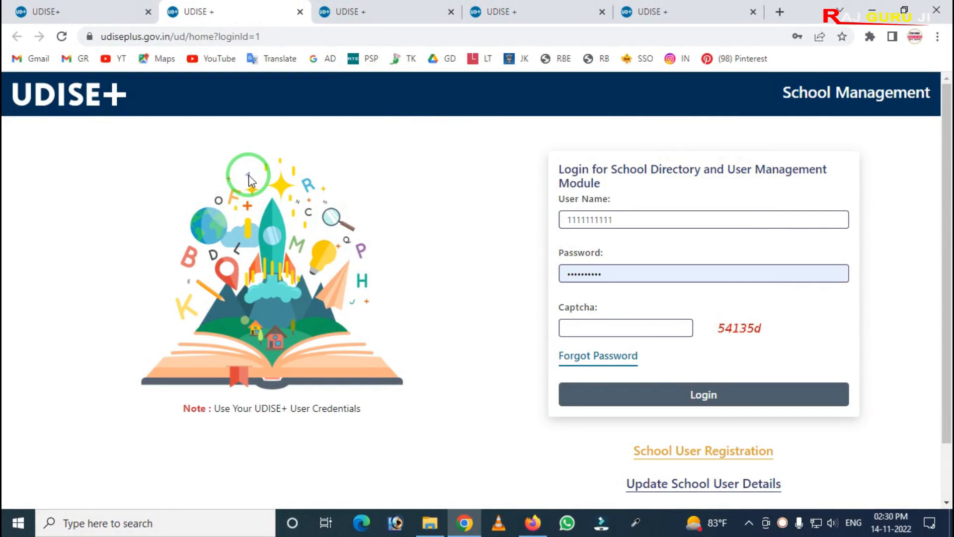
pyautogui.moveTo(86, 118)
pyautogui.mouseDown()
pyautogui.moveTo(102, 243)
pyautogui.moveTo(355, 348)
pyautogui.moveTo(942, 467)
pyautogui.mouseUp()
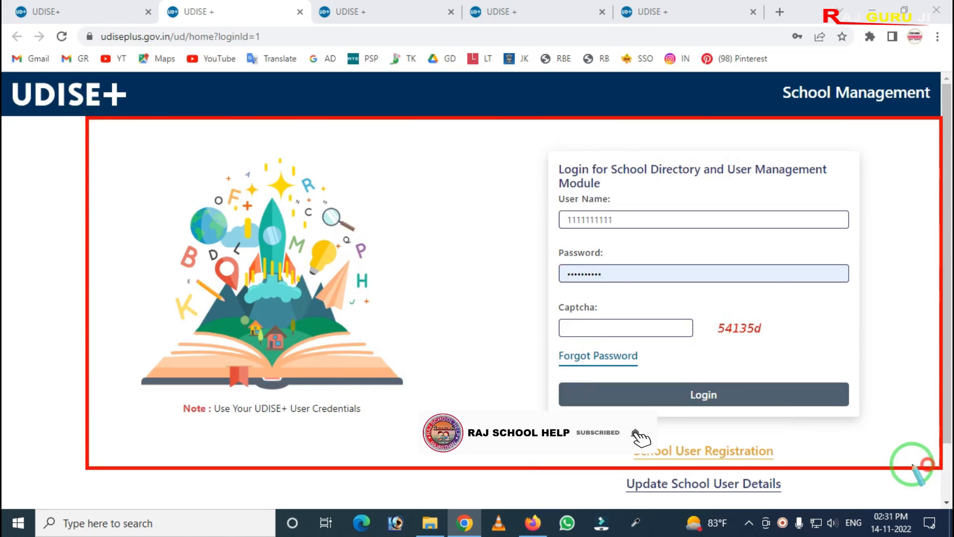
pyautogui.press('Escape')
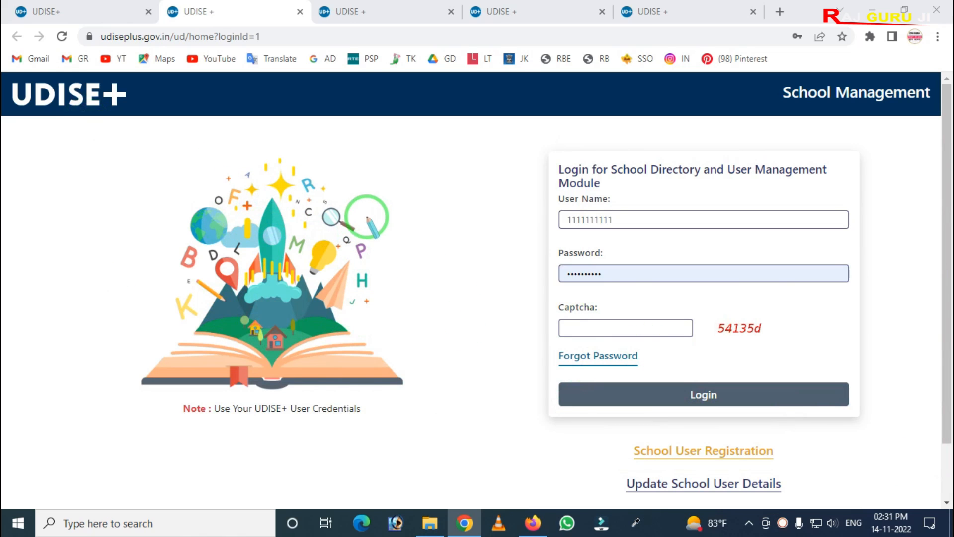
pyautogui.moveTo(96, 108)
pyautogui.mouseDown()
pyautogui.moveTo(124, 234)
pyautogui.moveTo(535, 400)
pyautogui.moveTo(944, 443)
pyautogui.mouseUp()
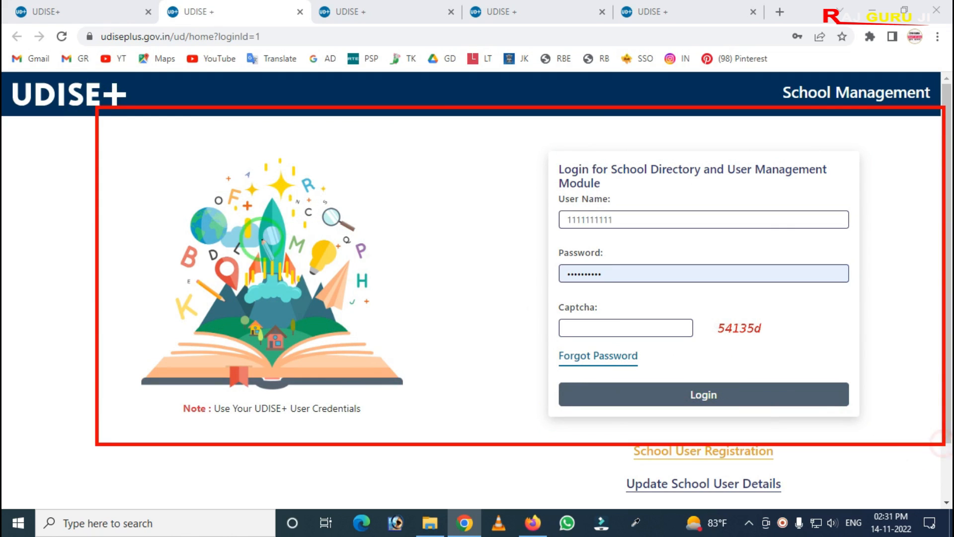
pyautogui.rightClick(247, 228)
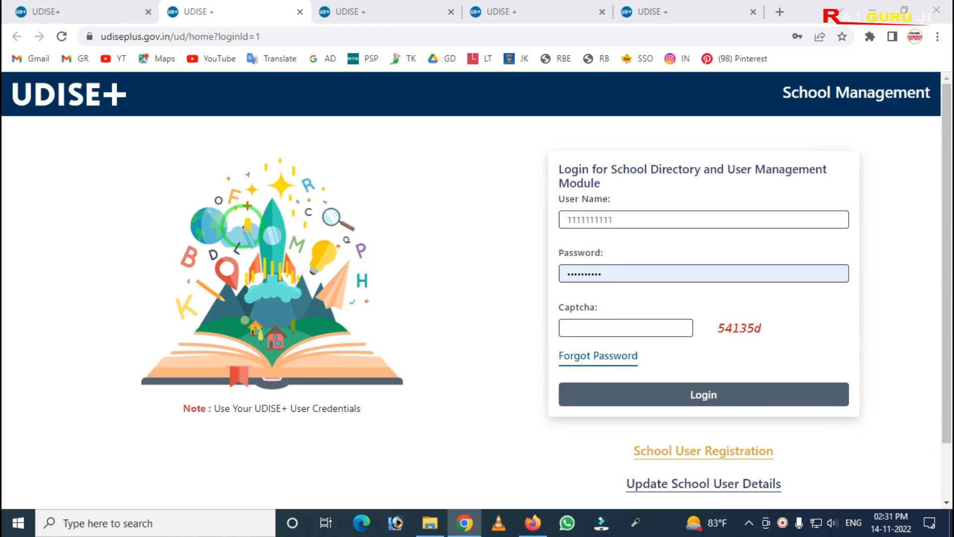
pyautogui.moveTo(92, 103)
pyautogui.mouseDown()
pyautogui.moveTo(309, 366)
pyautogui.moveTo(796, 505)
pyautogui.mouseUp()
pyautogui.rightClick(681, 383)
pyautogui.moveTo(540, 173)
pyautogui.mouseDown()
pyautogui.moveTo(581, 221)
pyautogui.moveTo(629, 235)
pyautogui.mouseUp()
pyautogui.moveTo(527, 221); pyautogui.dragTo(574, 273)
pyautogui.moveTo(667, 276)
pyautogui.mouseDown()
pyautogui.moveTo(689, 342)
pyautogui.moveTo(784, 380)
pyautogui.mouseUp()
pyautogui.moveTo(541, 294)
pyautogui.mouseDown()
pyautogui.moveTo(615, 360)
pyautogui.moveTo(671, 361)
pyautogui.moveTo(697, 404)
pyautogui.mouseUp()
pyautogui.rightClick(669, 362)
pyautogui.rightClick(502, 308)
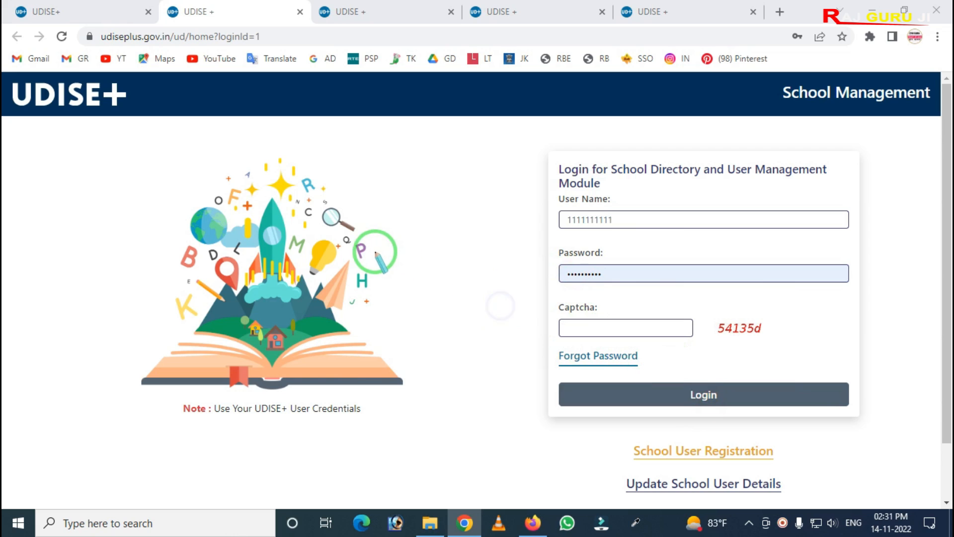
# - Switch to the logged-in school dashboard and review the school's basic information and profile details
pyautogui.click(504, 15)
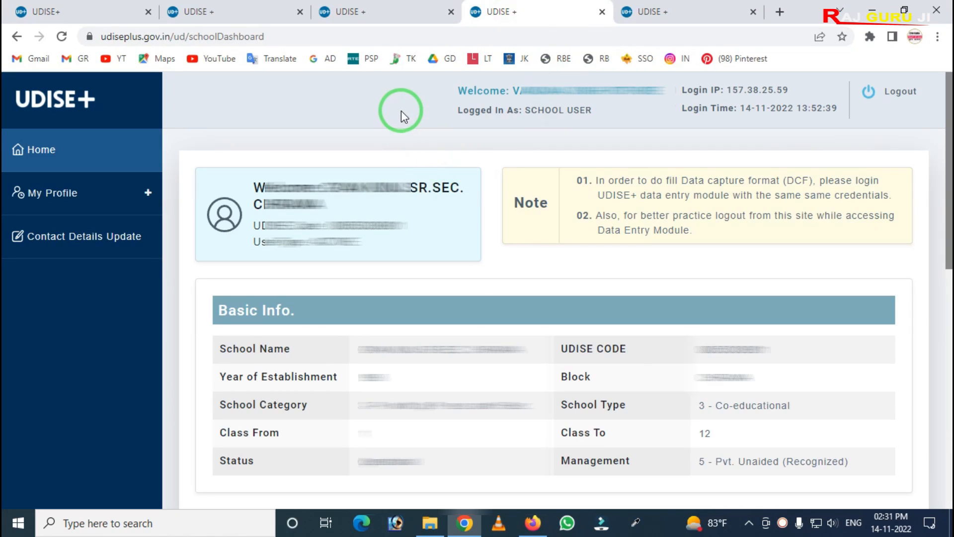
pyautogui.scroll(-3, 547, 308)
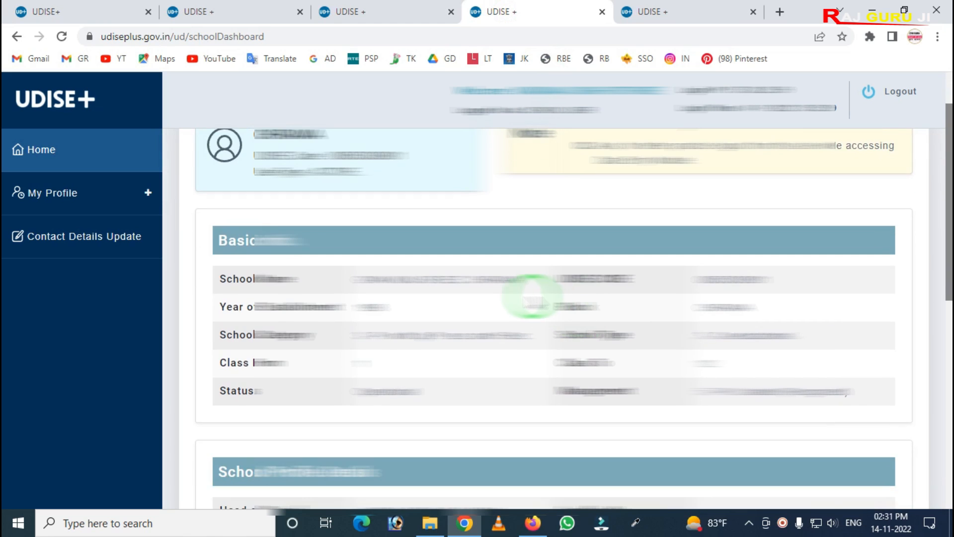
pyautogui.scroll(-1, 532, 294)
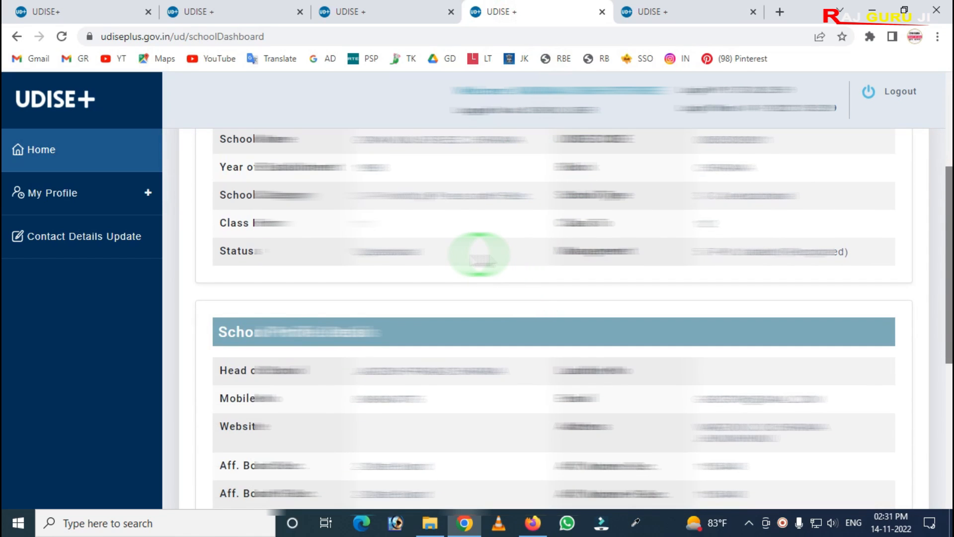
pyautogui.scroll(-6, 475, 263)
pyautogui.scroll(7, 422, 263)
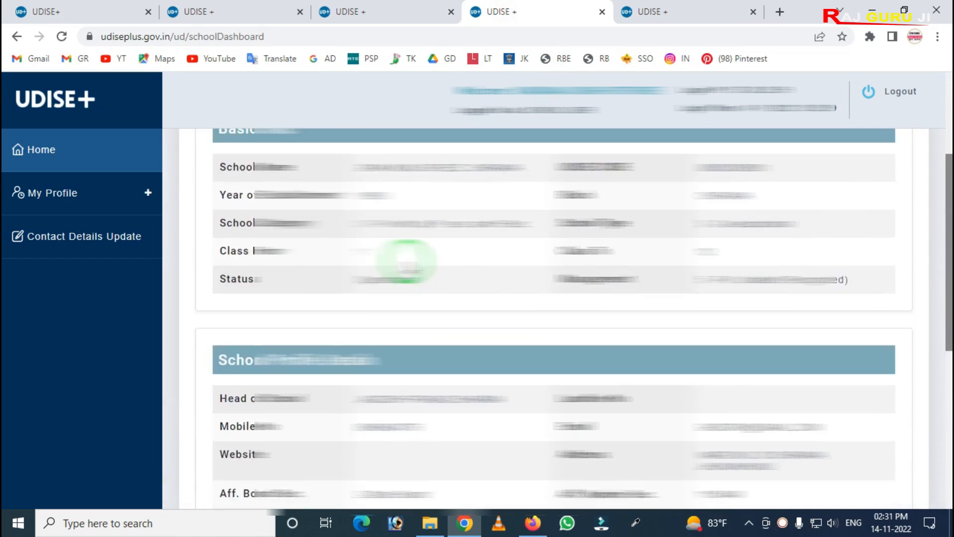
pyautogui.scroll(4, 407, 261)
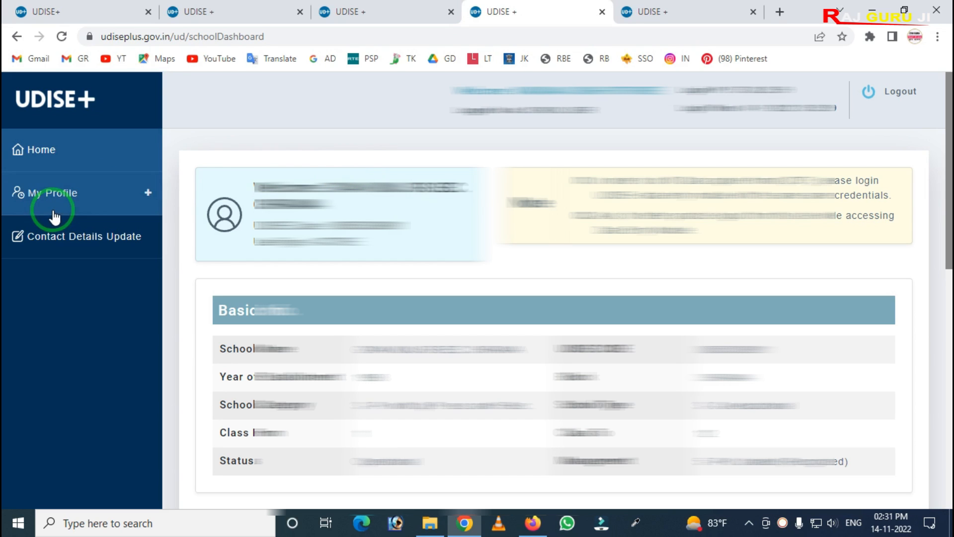
# - Open the My Profile page and review the school user's registered profile details
pyautogui.hotkey('ctrl', '2')
pyautogui.moveTo(3, 173); pyautogui.dragTo(94, 220)
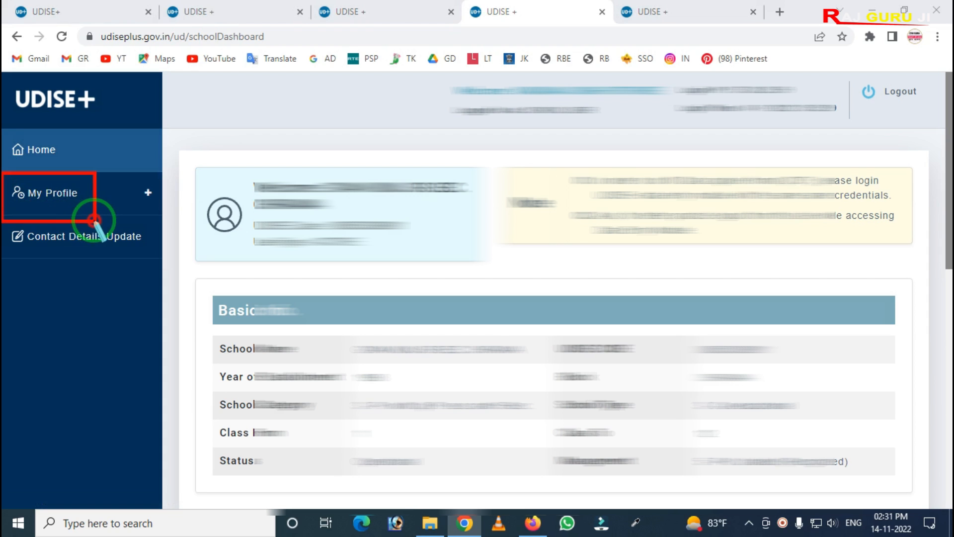
pyautogui.click(75, 197)
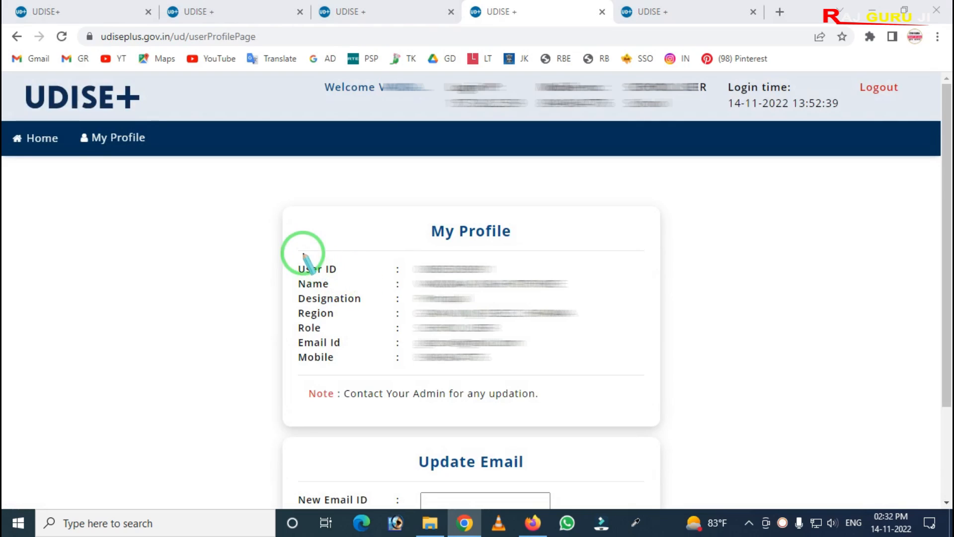
pyautogui.moveTo(286, 230)
pyautogui.mouseDown()
pyautogui.moveTo(344, 363)
pyautogui.moveTo(630, 422)
pyautogui.mouseUp()
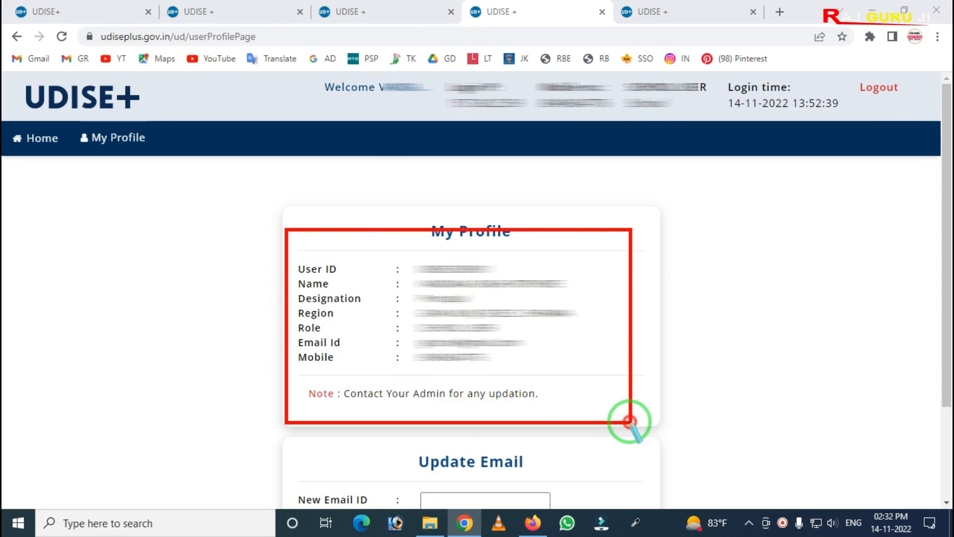
pyautogui.rightClick(524, 392)
pyautogui.press('Escape')
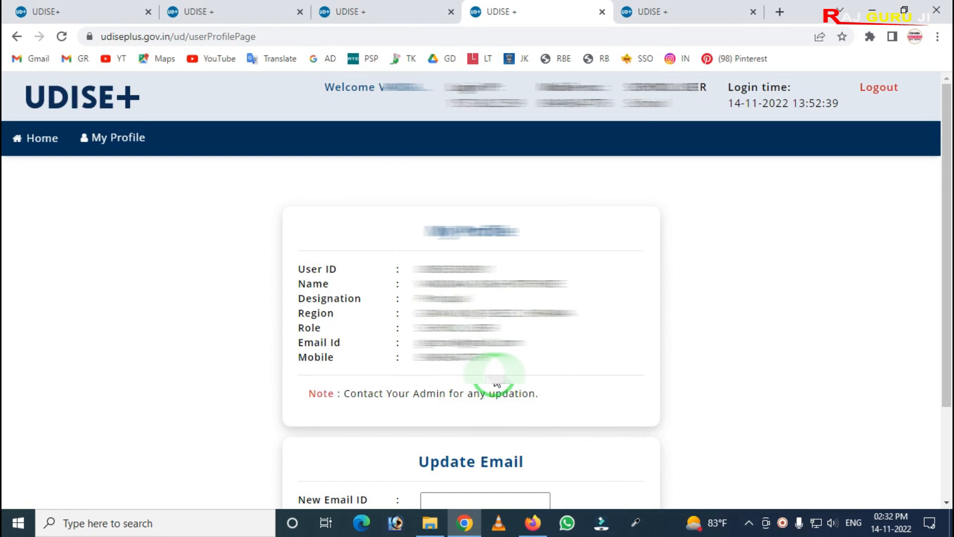
# - Examine the Update Email section of the profile page, including the New Email ID field and its update option
pyautogui.scroll(-2, 497, 383)
pyautogui.moveTo(384, 396)
pyautogui.mouseDown()
pyautogui.moveTo(484, 466)
pyautogui.moveTo(586, 467)
pyautogui.mouseUp()
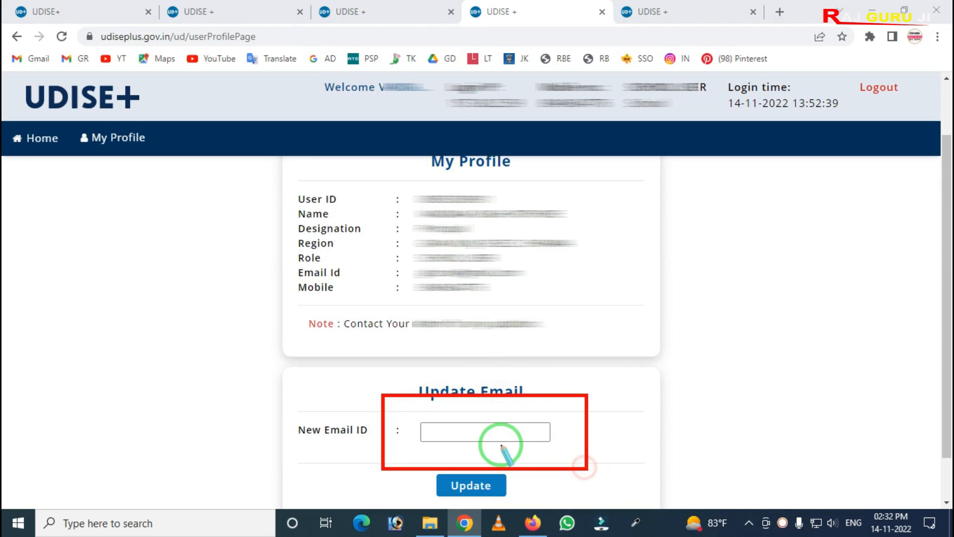
pyautogui.rightClick(502, 445)
pyautogui.moveTo(408, 409)
pyautogui.mouseDown()
pyautogui.moveTo(550, 465)
pyautogui.moveTo(550, 456)
pyautogui.mouseUp()
pyautogui.rightClick(523, 455)
pyautogui.moveTo(413, 445); pyautogui.dragTo(509, 510)
pyautogui.rightClick(416, 440)
pyautogui.press('Escape')
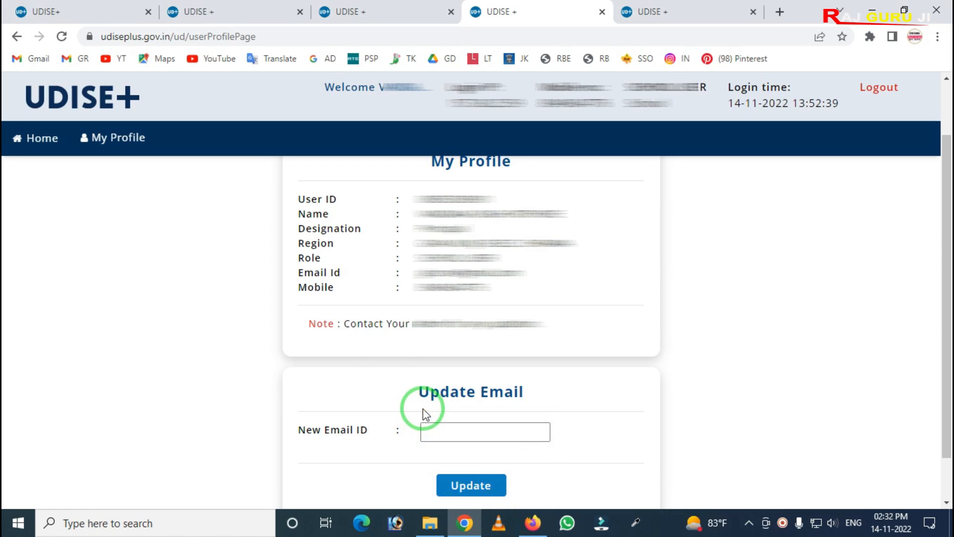
# - Return to the dashboard home, open Contact Details Update, and review the School Contact & Head of School (HoS) details
pyautogui.click(23, 147)
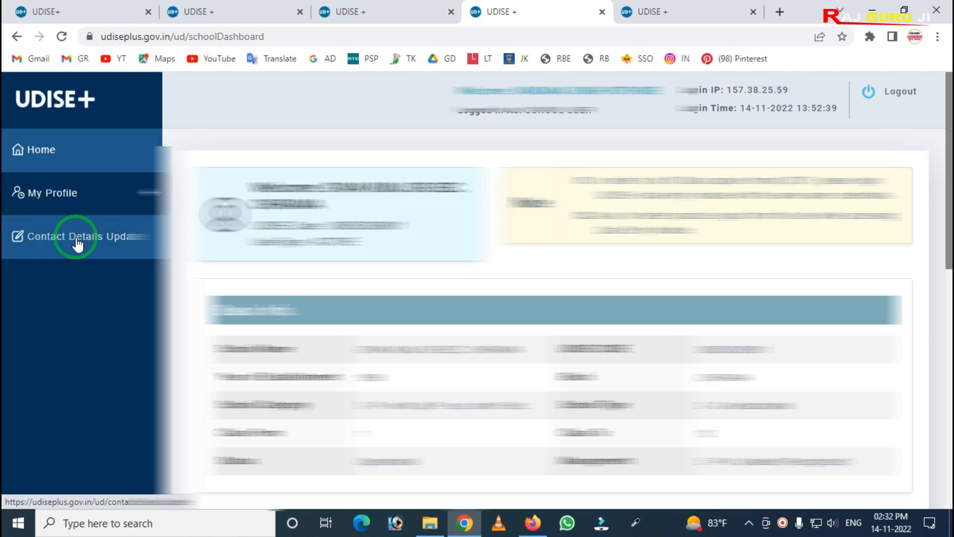
pyautogui.click(88, 237)
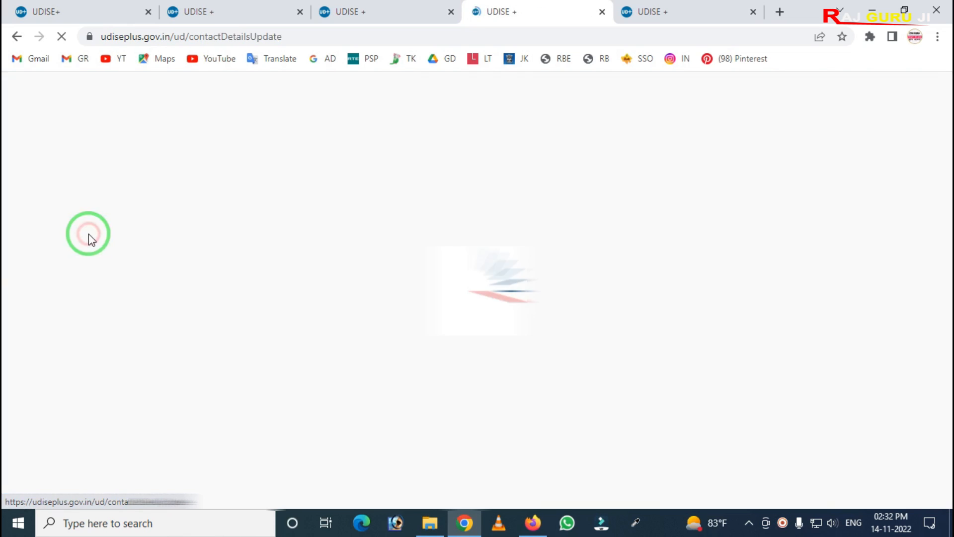
pyautogui.moveTo(473, 166)
pyautogui.mouseDown()
pyautogui.moveTo(494, 192)
pyautogui.moveTo(533, 305)
pyautogui.moveTo(827, 388)
pyautogui.moveTo(931, 432)
pyautogui.mouseUp()
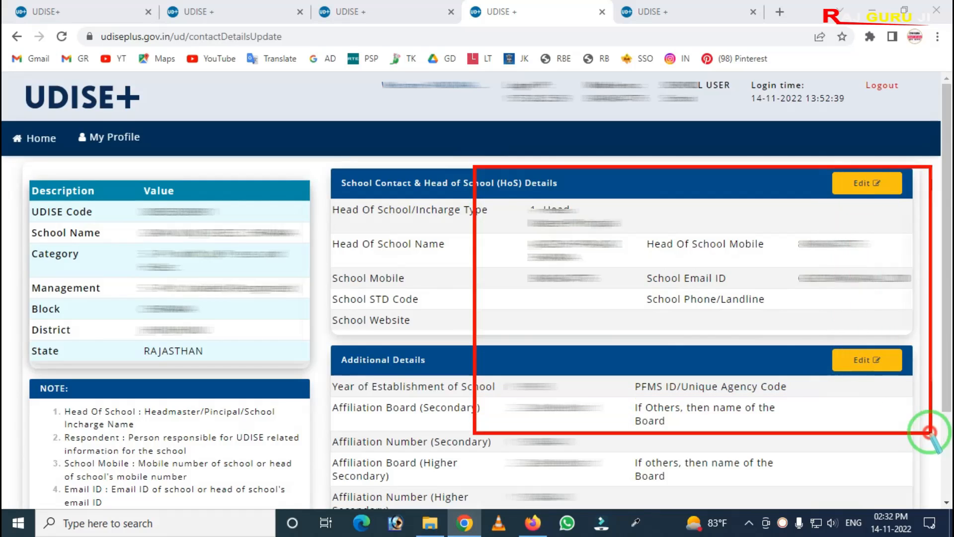
pyautogui.moveTo(778, 229)
pyautogui.mouseDown()
pyautogui.moveTo(818, 254)
pyautogui.moveTo(867, 264)
pyautogui.mouseUp()
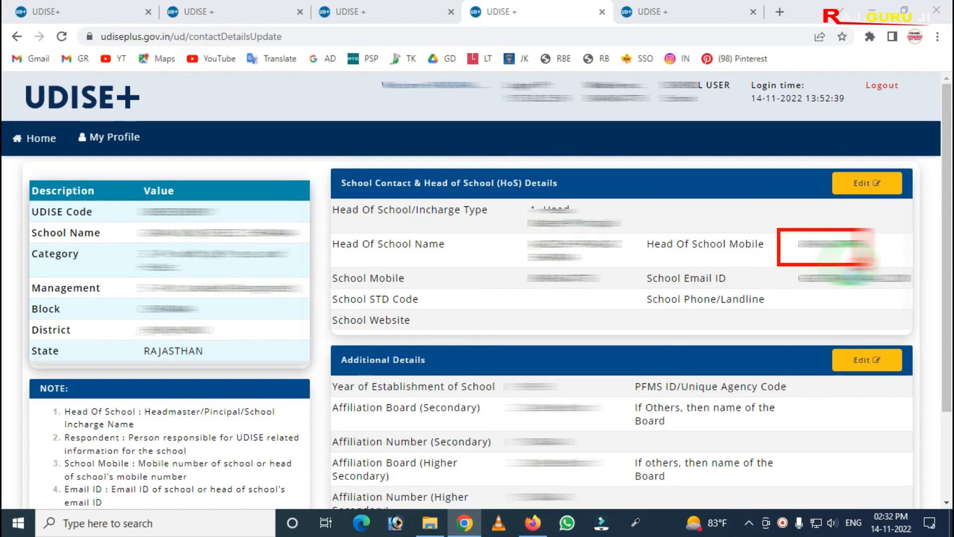
pyautogui.moveTo(495, 220)
pyautogui.mouseDown()
pyautogui.moveTo(517, 251)
pyautogui.moveTo(638, 284)
pyautogui.mouseUp()
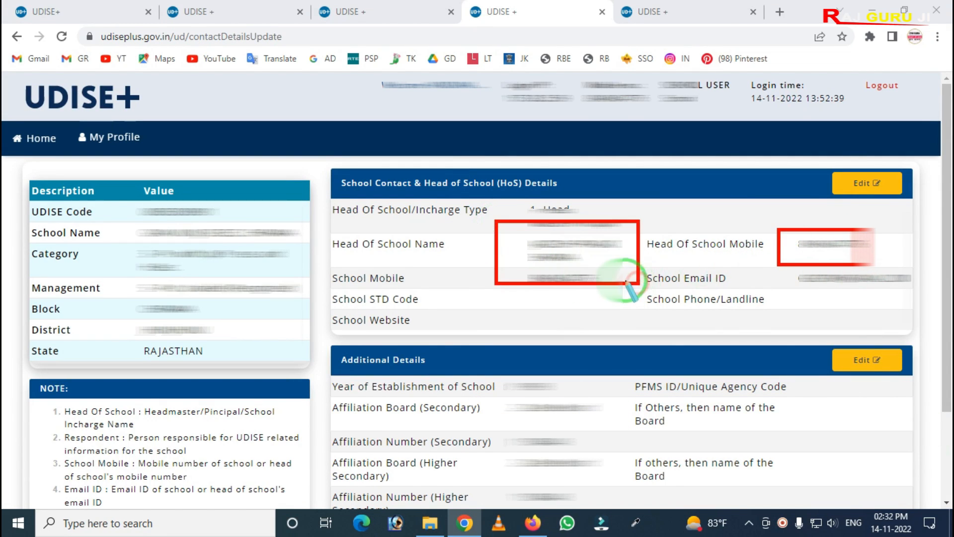
pyautogui.moveTo(772, 251); pyautogui.dragTo(917, 326)
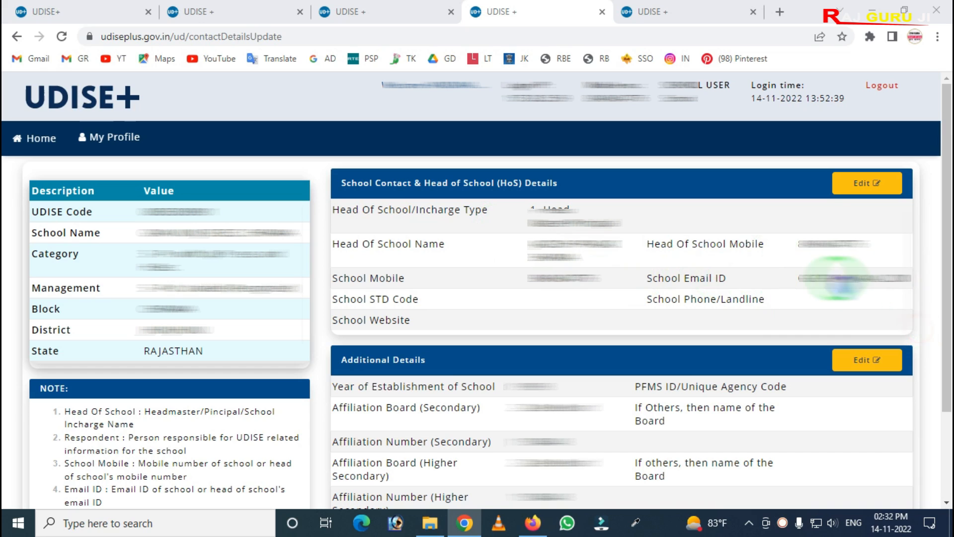
pyautogui.moveTo(301, 157)
pyautogui.mouseDown()
pyautogui.moveTo(324, 251)
pyautogui.moveTo(858, 362)
pyautogui.moveTo(951, 364)
pyautogui.mouseUp()
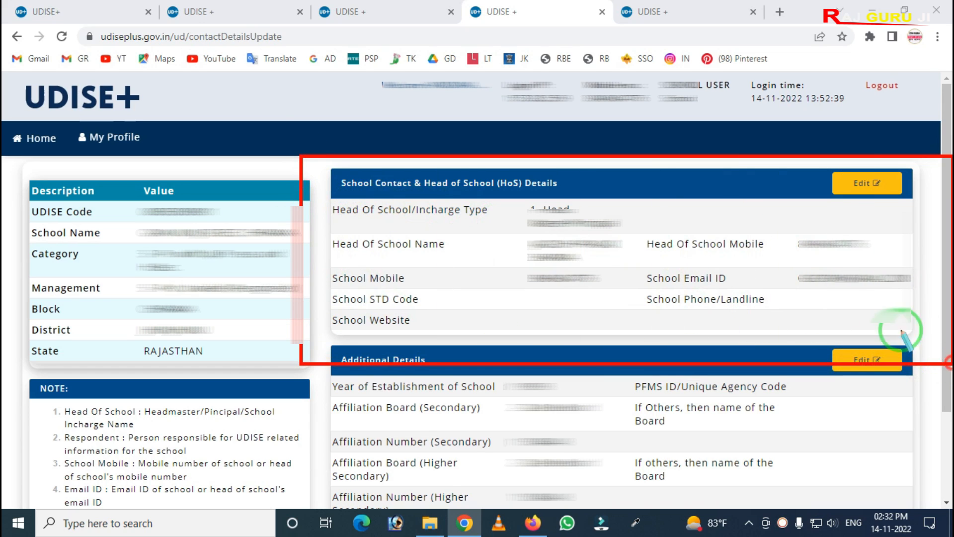
pyautogui.moveTo(799, 164); pyautogui.dragTo(939, 239)
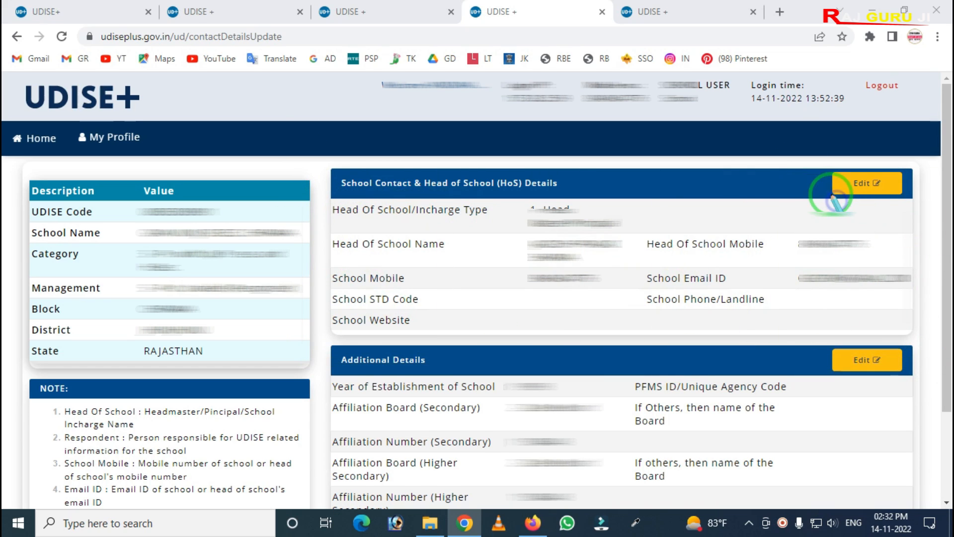
# - Open the School Contact & Head of School (HoS) details for editing, examine the editable fields, and cancel without saving
pyautogui.click(839, 181)
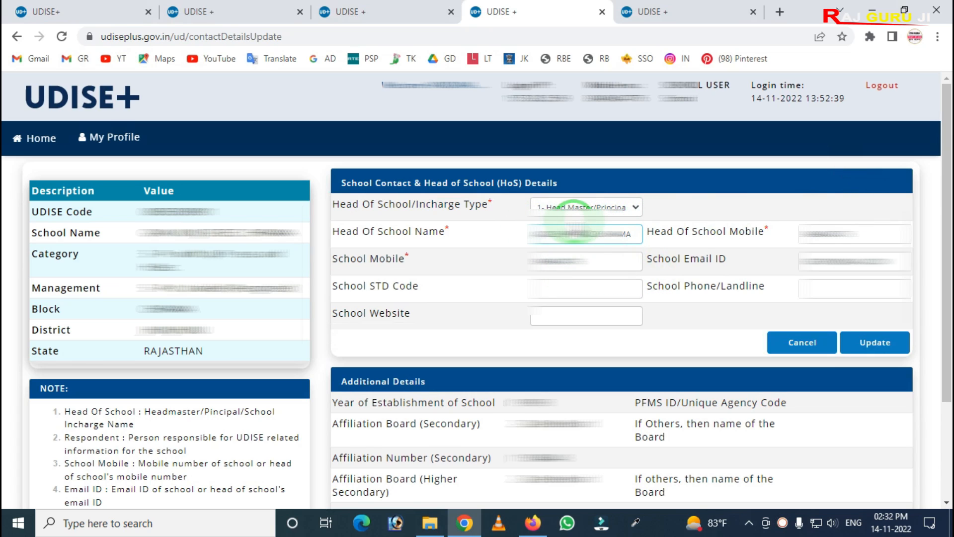
pyautogui.moveTo(533, 217); pyautogui.dragTo(640, 312)
pyautogui.moveTo(771, 219); pyautogui.dragTo(929, 327)
pyautogui.press('Escape')
pyautogui.moveTo(825, 296)
pyautogui.mouseDown()
pyautogui.moveTo(863, 362)
pyautogui.moveTo(925, 372)
pyautogui.mouseUp()
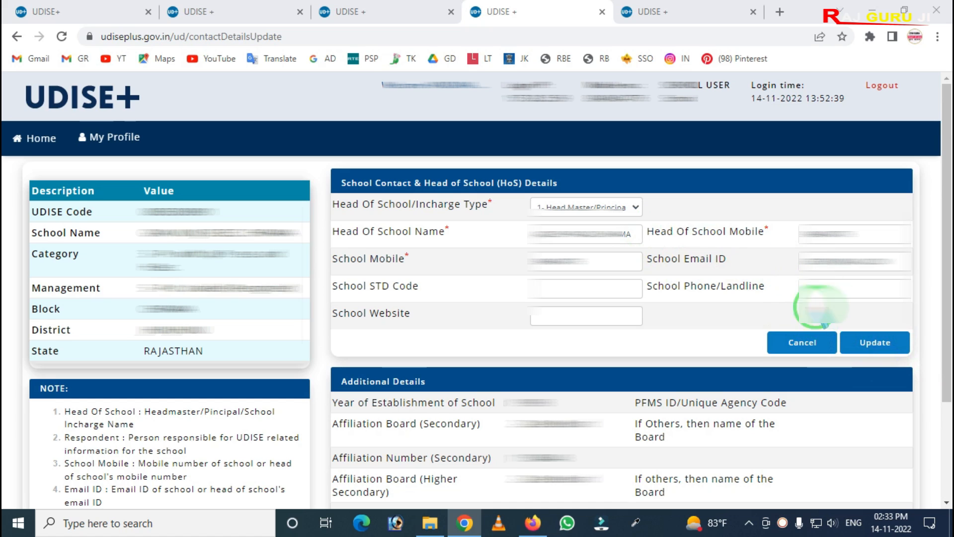
pyautogui.moveTo(748, 304); pyautogui.dragTo(840, 366)
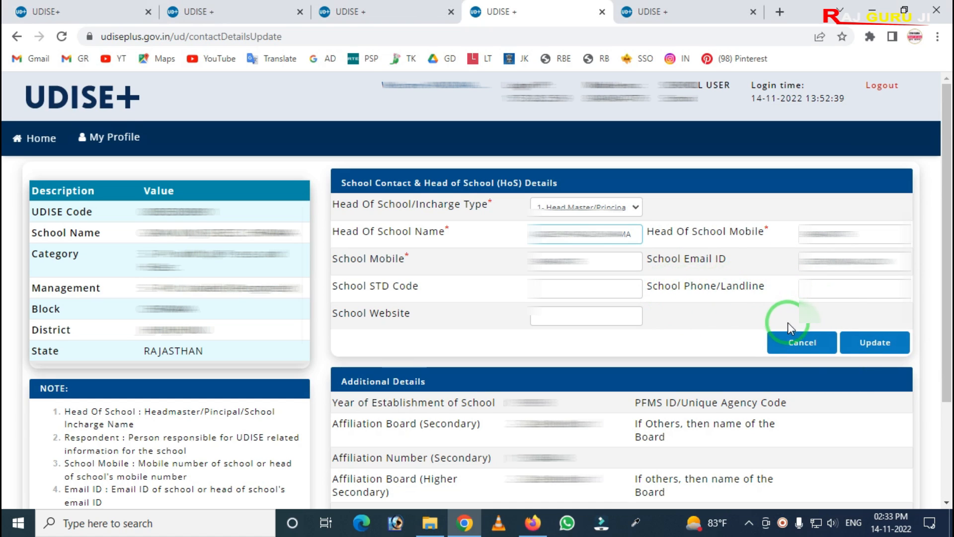
pyautogui.click(792, 340)
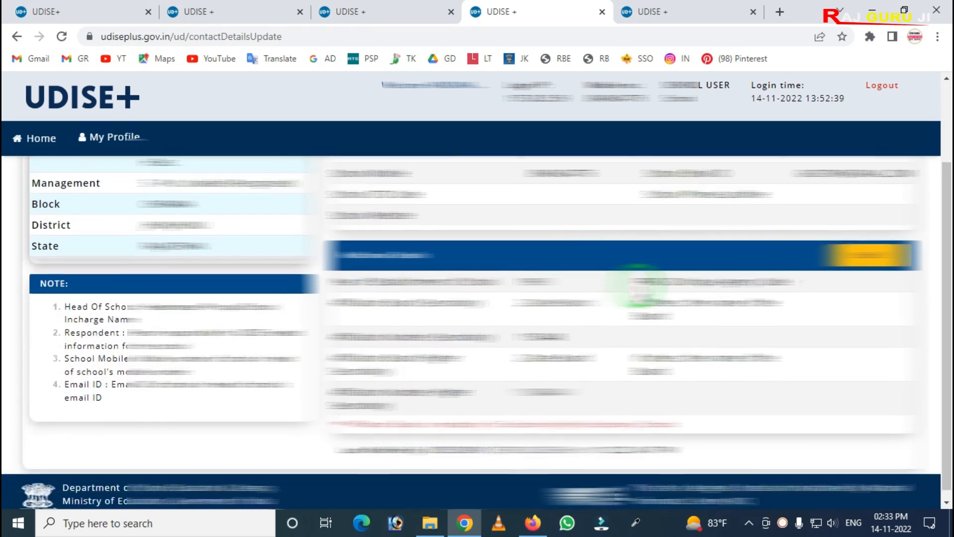
# - Review the Additional Details section, open it for editing to see the establishment and affiliation fields, and cancel without saving
pyautogui.scroll(-1, 640, 287)
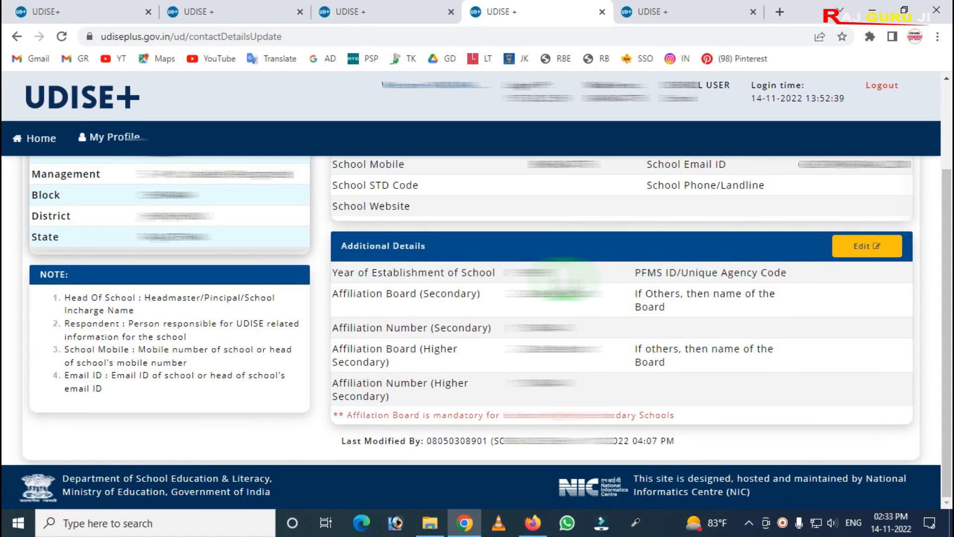
pyautogui.moveTo(314, 215)
pyautogui.mouseDown()
pyautogui.moveTo(607, 410)
pyautogui.moveTo(799, 441)
pyautogui.mouseUp()
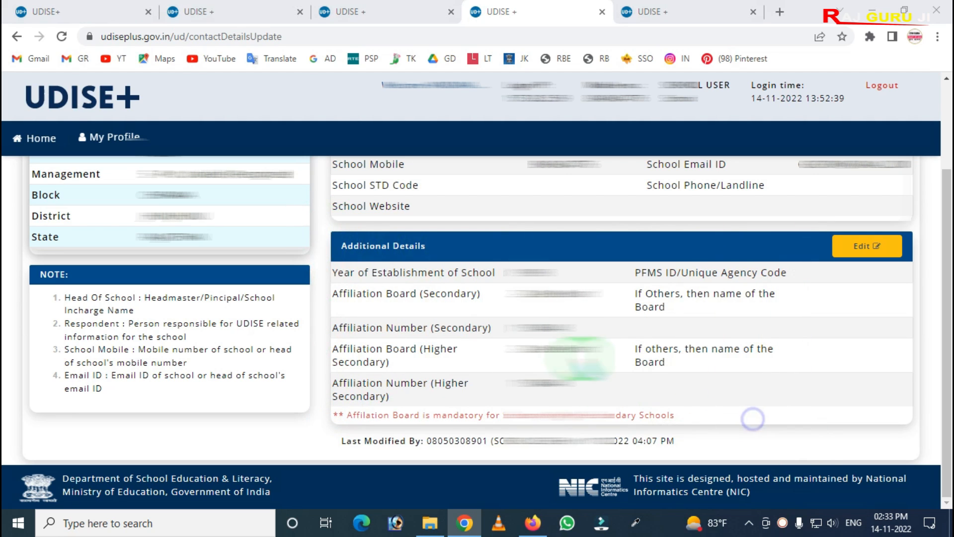
pyautogui.moveTo(500, 259)
pyautogui.mouseDown()
pyautogui.moveTo(612, 366)
pyautogui.moveTo(639, 419)
pyautogui.mouseUp()
pyautogui.press('Escape')
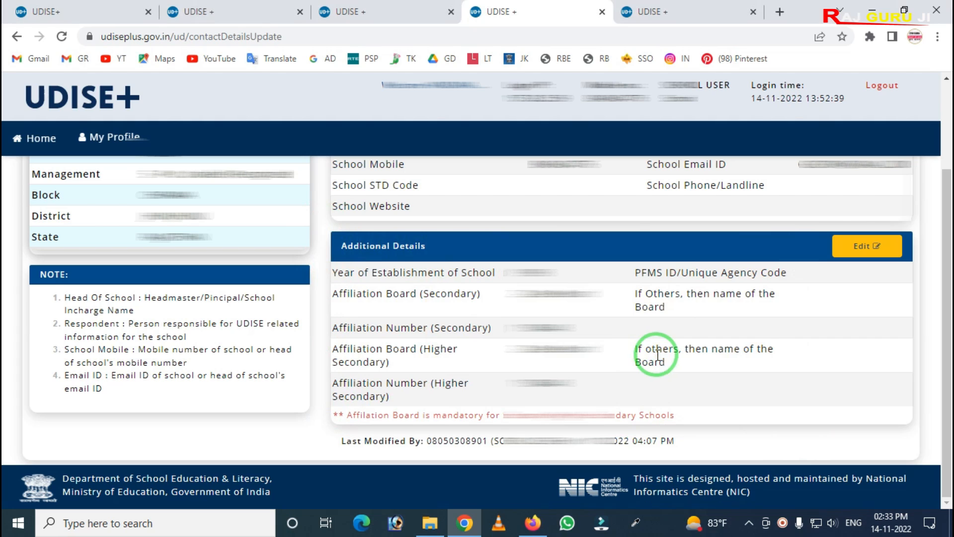
pyautogui.click(863, 246)
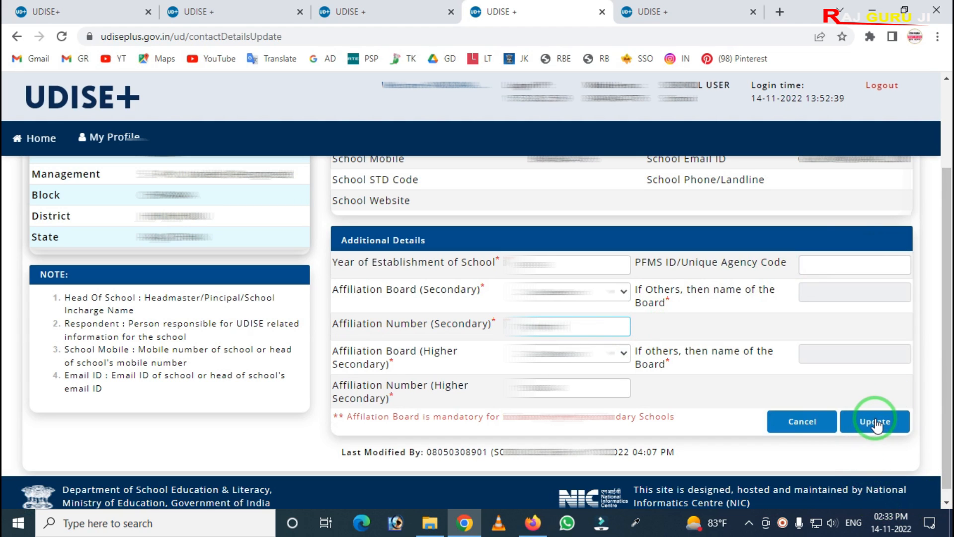
pyautogui.click(814, 427)
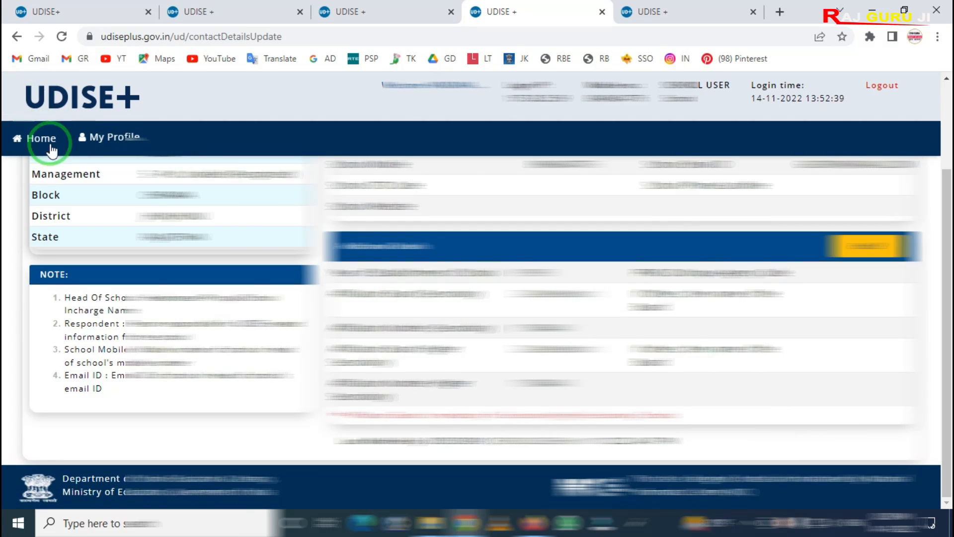
# - Return to the dashboard home, revisit the UDISE+ home page, and bring up the School Profile & Facilities Management login page
pyautogui.click(25, 136)
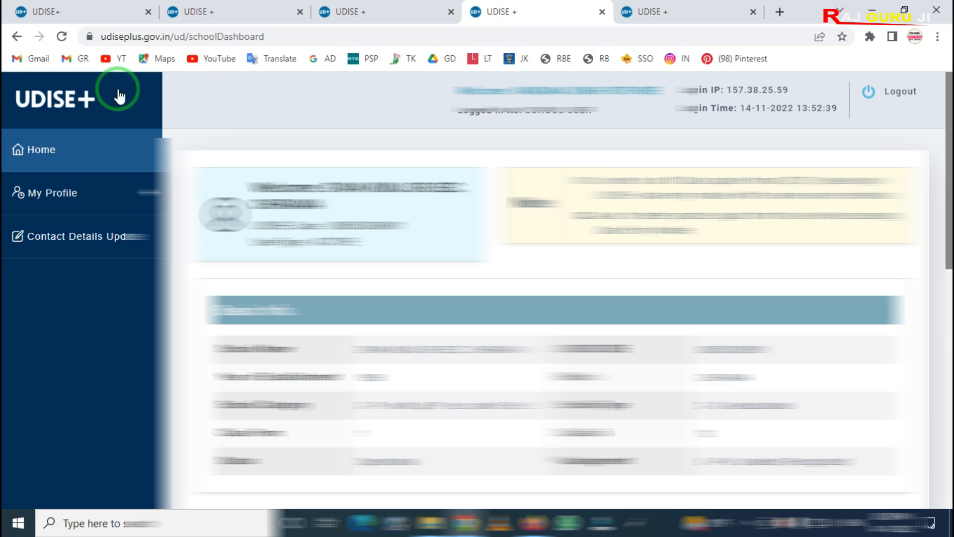
pyautogui.click(96, 12)
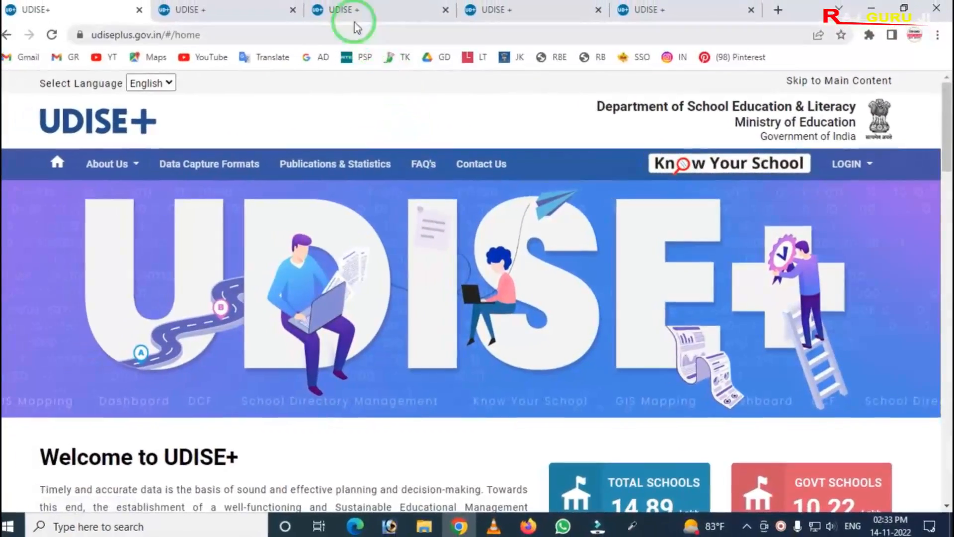
pyautogui.click(354, 13)
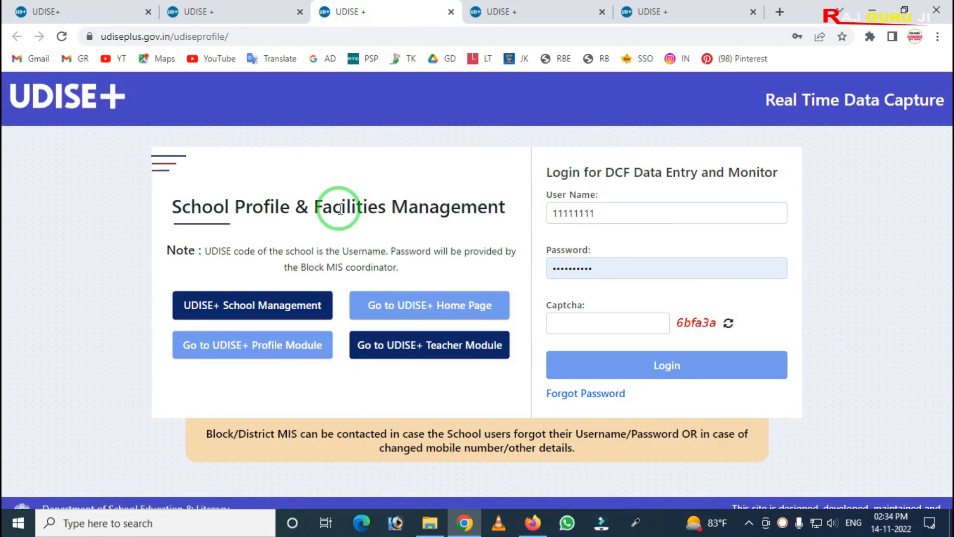
# - Compare the School Profile & Facilities Management login page with the School Directory and User Management Module login page
pyautogui.moveTo(112, 127)
pyautogui.mouseDown()
pyautogui.moveTo(120, 164)
pyautogui.moveTo(703, 390)
pyautogui.moveTo(849, 397)
pyautogui.mouseUp()
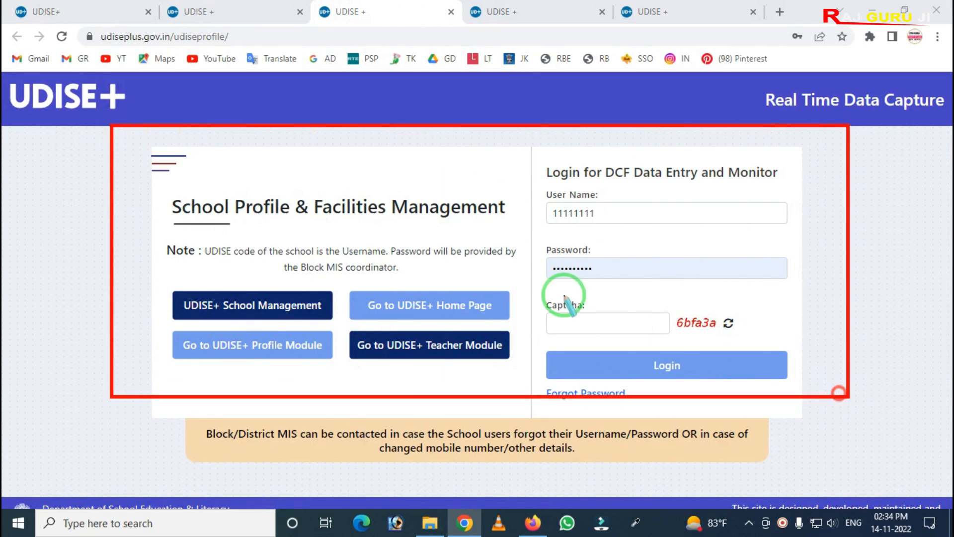
pyautogui.press('Escape')
pyautogui.moveTo(104, 145)
pyautogui.mouseDown()
pyautogui.moveTo(219, 253)
pyautogui.moveTo(786, 279)
pyautogui.mouseUp()
pyautogui.rightClick(449, 253)
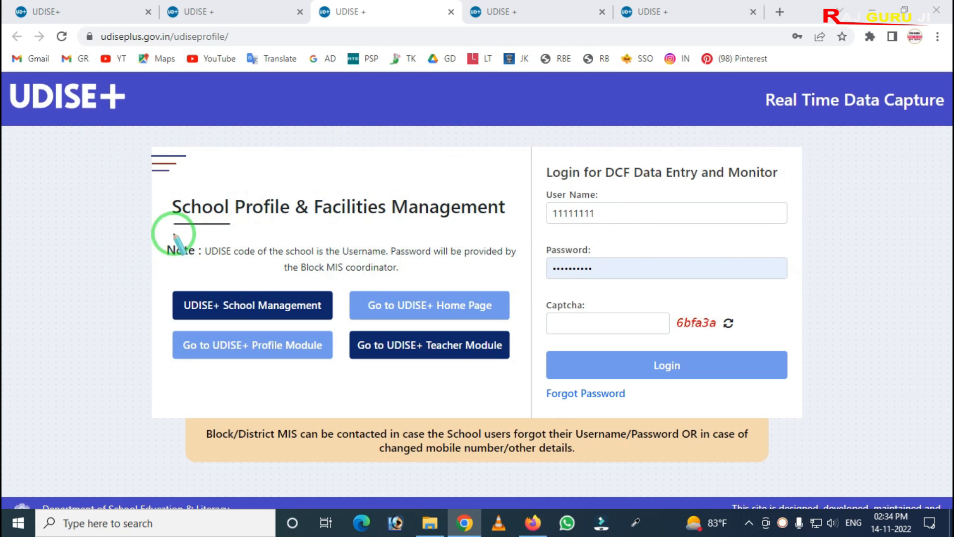
pyautogui.moveTo(95, 109)
pyautogui.mouseDown()
pyautogui.moveTo(148, 318)
pyautogui.moveTo(951, 409)
pyautogui.mouseUp()
pyautogui.rightClick(428, 281)
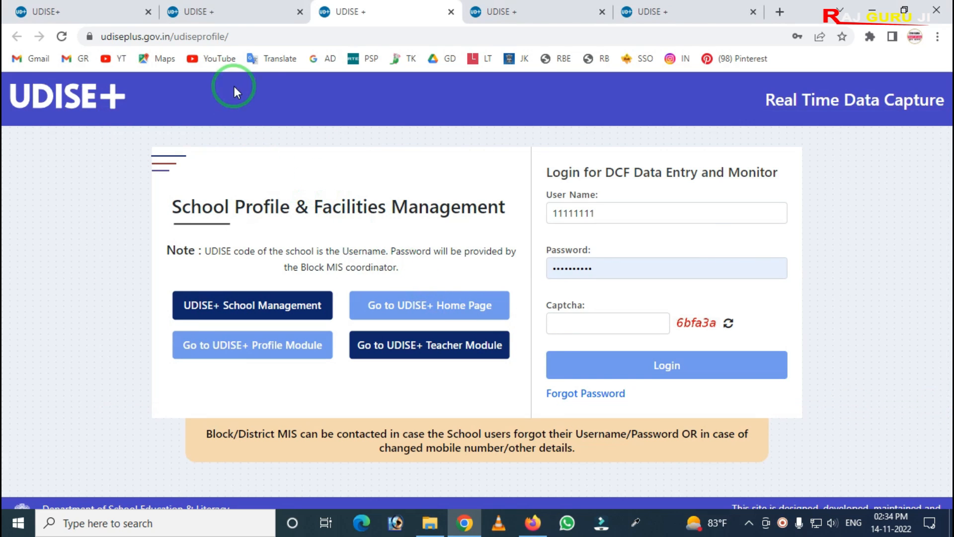
pyautogui.click(211, 12)
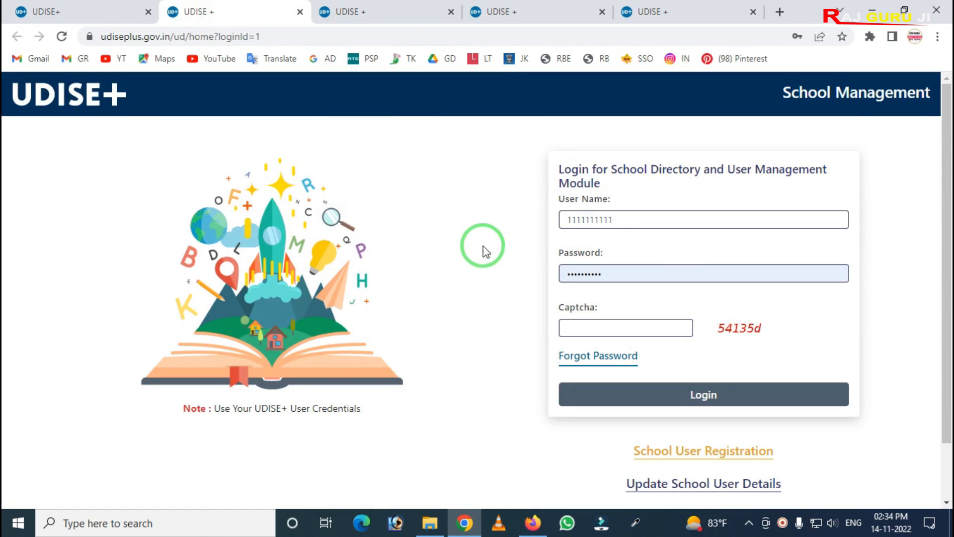
pyautogui.click(357, 11)
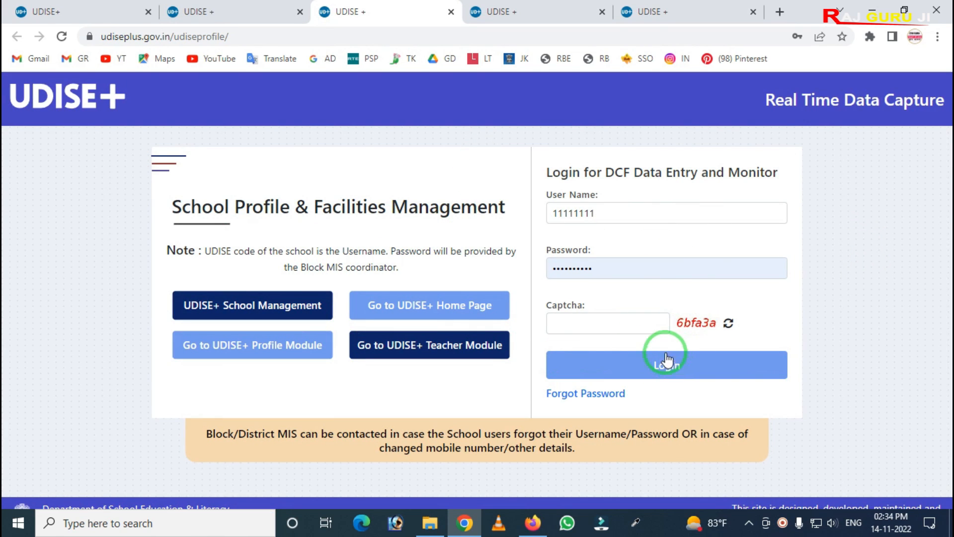
# - Bring up the logged-in Data Capture 2022-23 dashboard and examine its Profile & Facility and Teacher sections
pyautogui.click(648, 13)
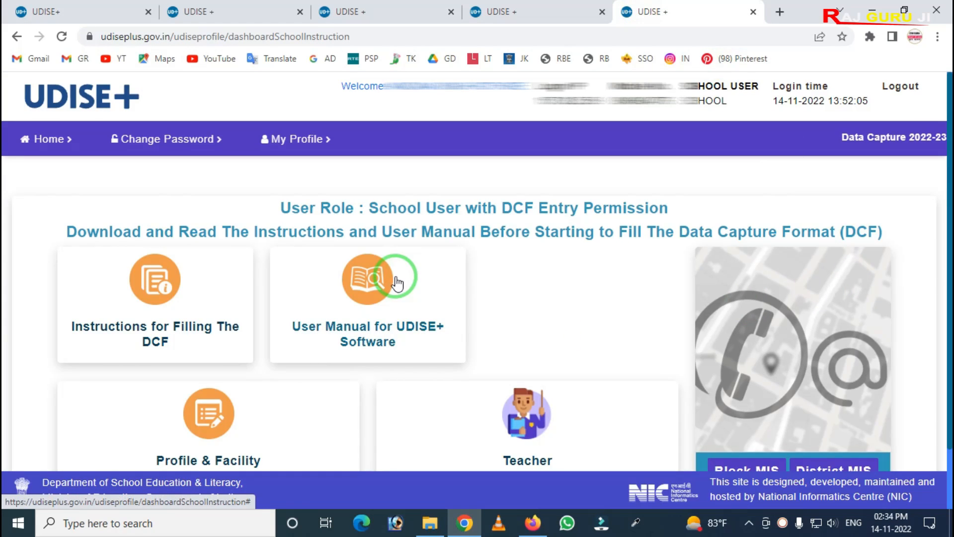
pyautogui.scroll(-1, 393, 281)
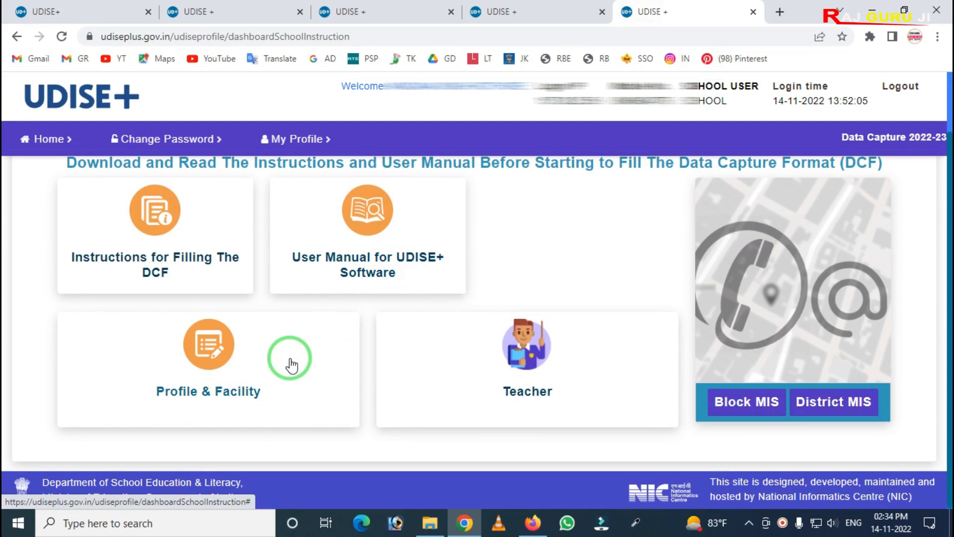
pyautogui.hotkey('ctrl', '2')
pyautogui.moveTo(36, 270)
pyautogui.mouseDown()
pyautogui.moveTo(88, 397)
pyautogui.moveTo(430, 452)
pyautogui.mouseUp()
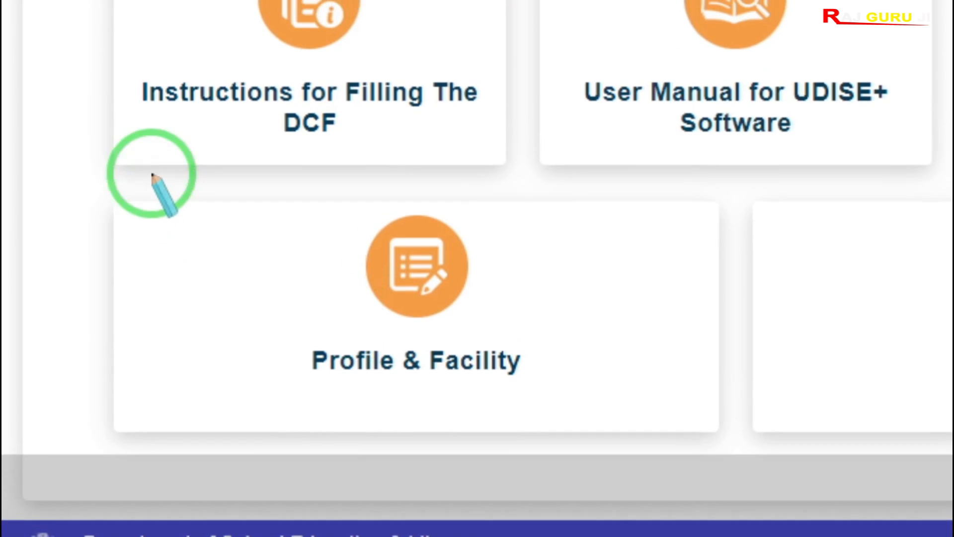
pyautogui.moveTo(149, 122)
pyautogui.mouseDown()
pyautogui.moveTo(422, 398)
pyautogui.moveTo(575, 422)
pyautogui.mouseUp()
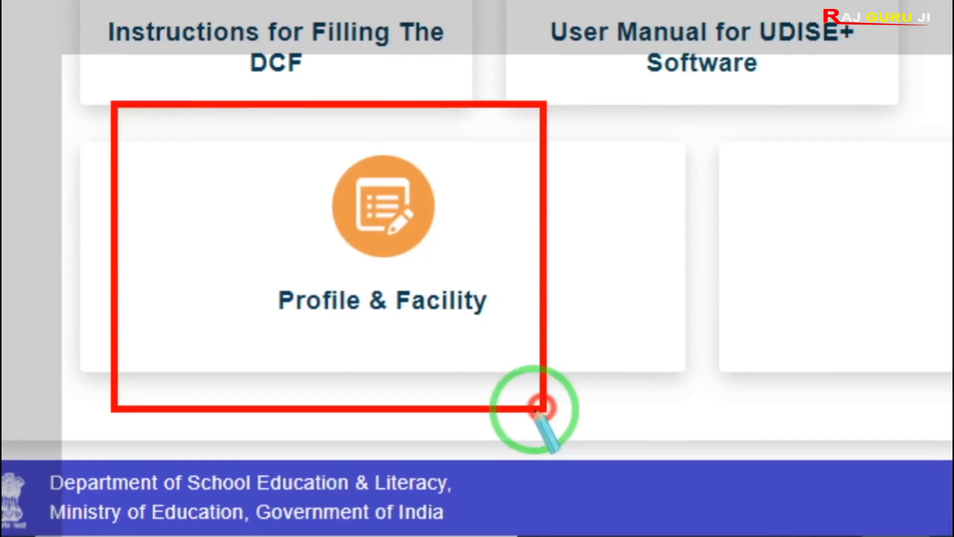
pyautogui.rightClick(546, 367)
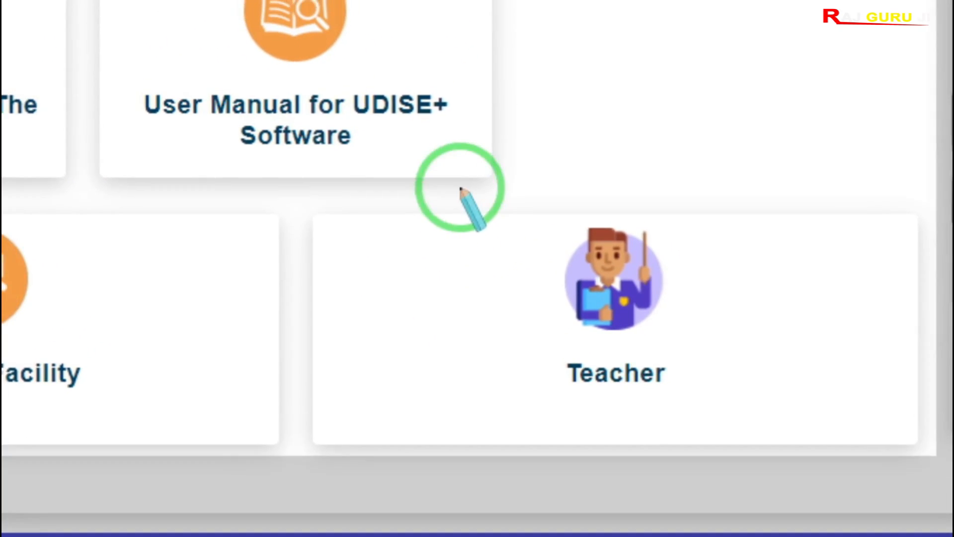
pyautogui.moveTo(458, 167)
pyautogui.mouseDown()
pyautogui.moveTo(595, 351)
pyautogui.moveTo(797, 438)
pyautogui.mouseUp()
pyautogui.rightClick(664, 385)
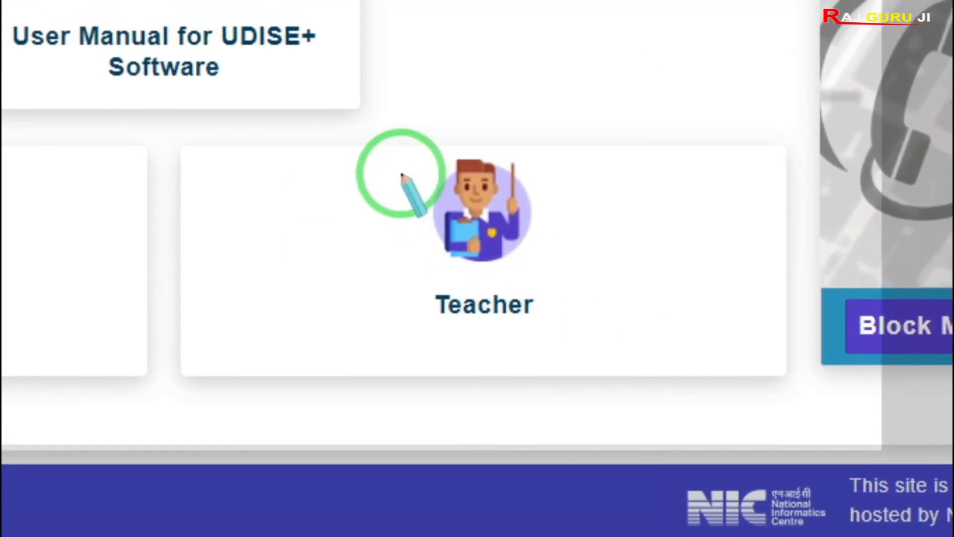
pyautogui.moveTo(303, 100); pyautogui.dragTo(452, 284)
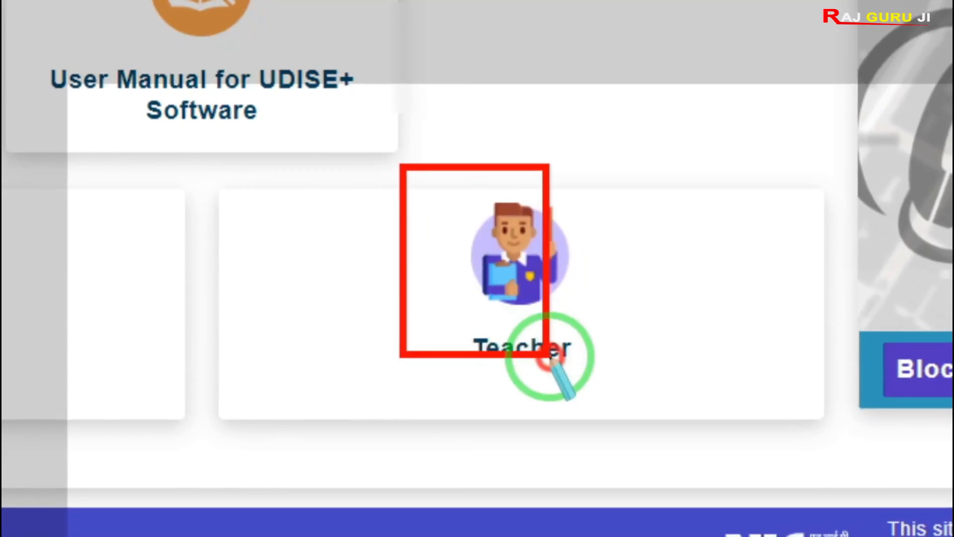
pyautogui.moveTo(550, 363); pyautogui.dragTo(616, 394)
pyautogui.rightClick(437, 338)
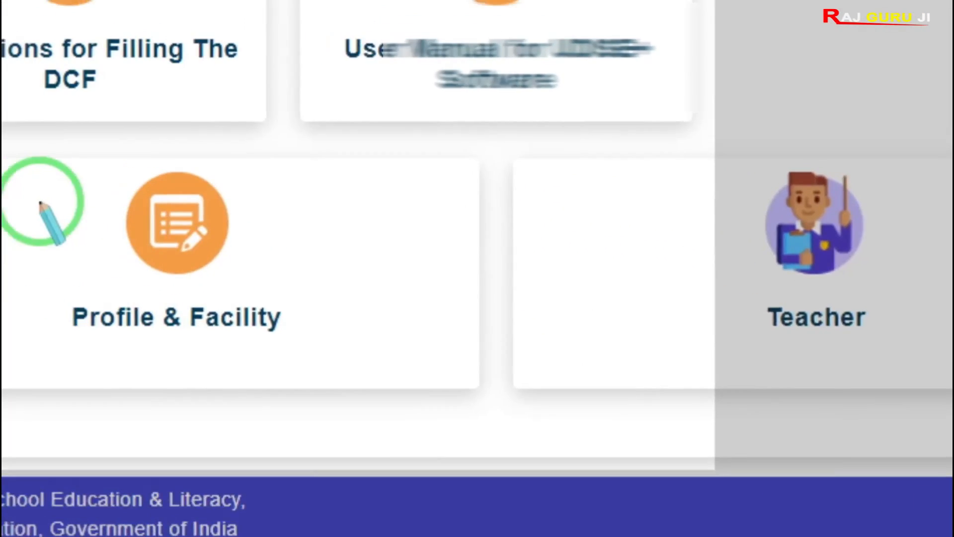
pyautogui.moveTo(2, 178)
pyautogui.mouseDown()
pyautogui.moveTo(133, 349)
pyautogui.moveTo(432, 388)
pyautogui.mouseUp()
pyautogui.rightClick(404, 292)
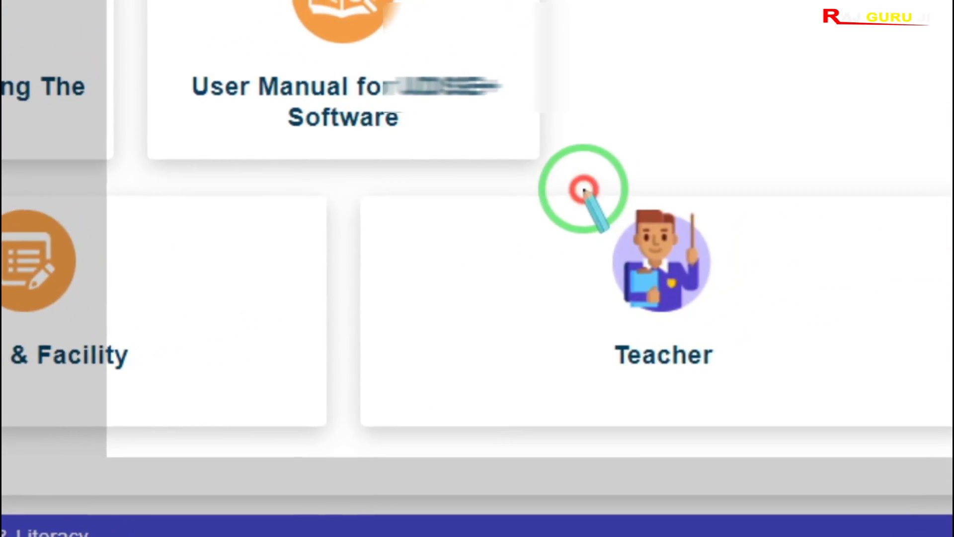
pyautogui.moveTo(782, 127); pyautogui.dragTo(926, 330)
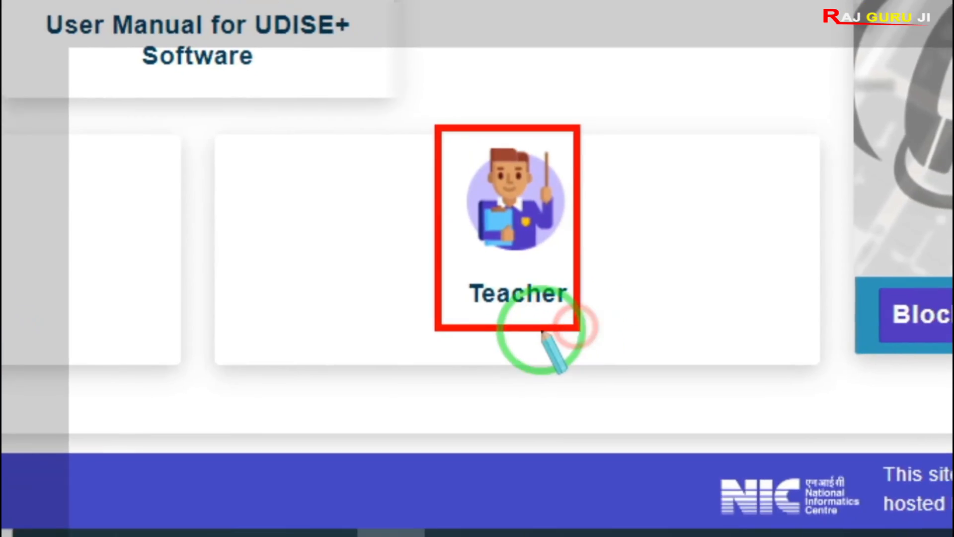
pyautogui.rightClick(543, 332)
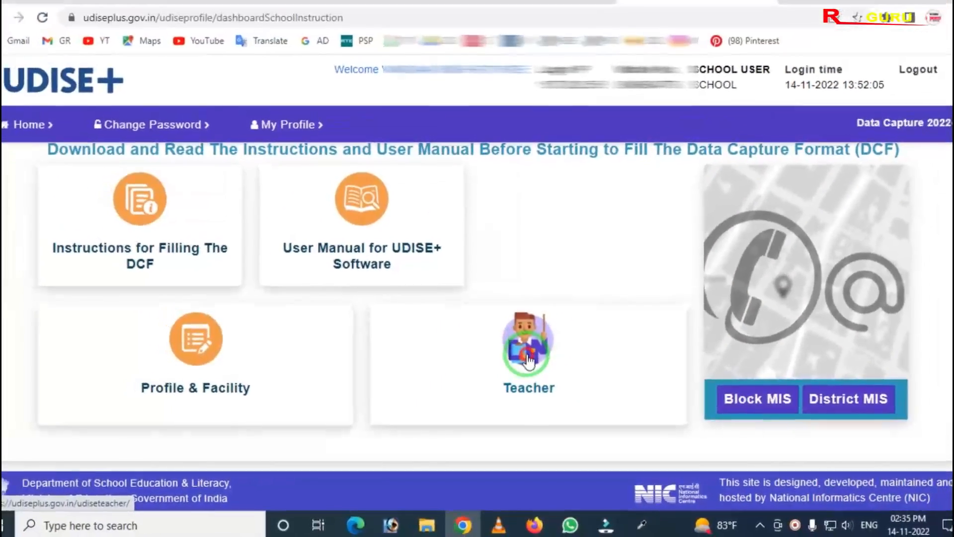
# - Open the Teacher module, enter the captcha to log in, and open the DCF for filling teacher data
pyautogui.click(528, 359)
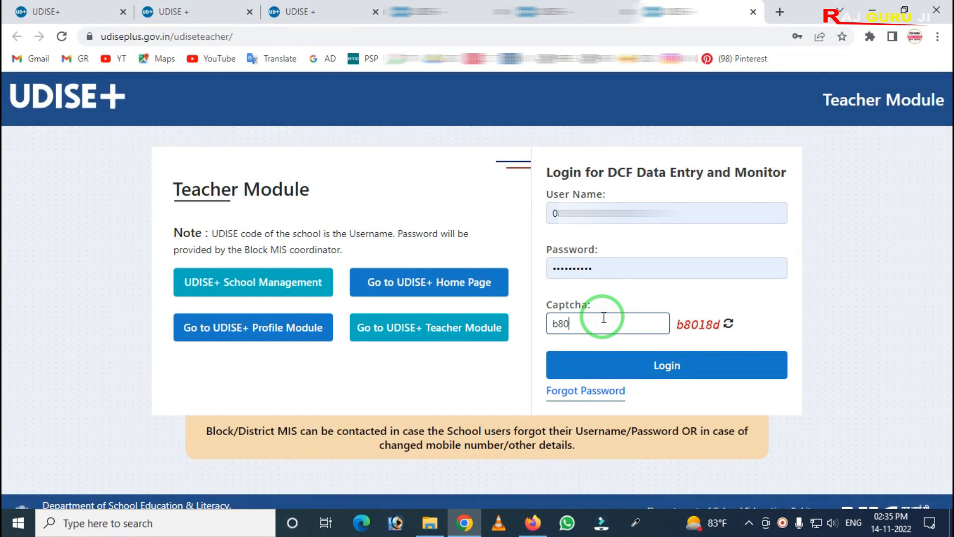
pyautogui.click(659, 370)
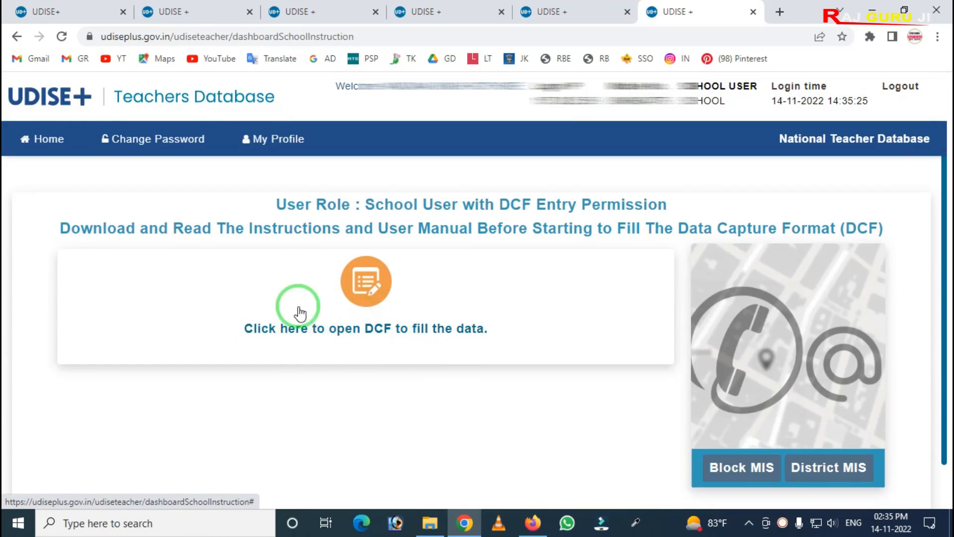
pyautogui.click(369, 285)
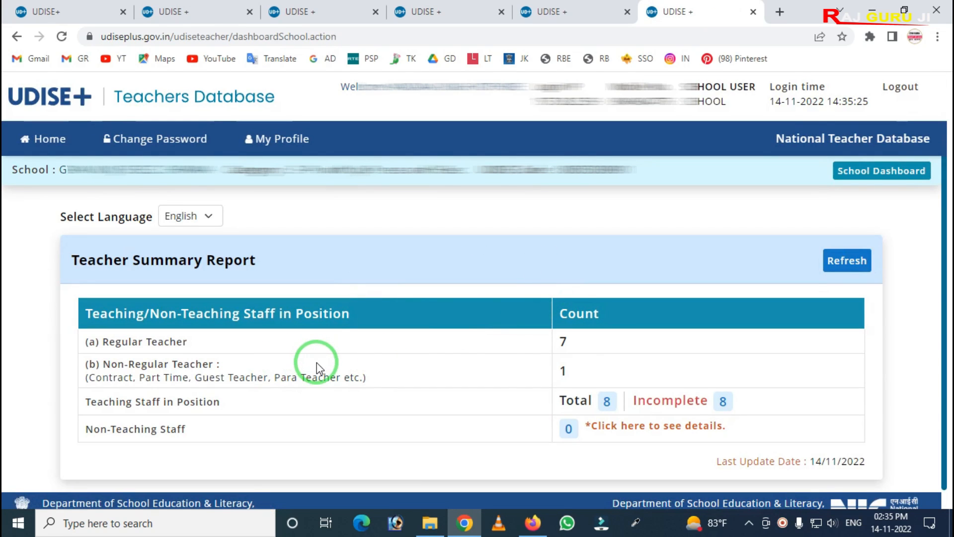
# - Examine the staff counts in the Teacher Summary Report and open the detailed list of teaching staff in position
pyautogui.moveTo(47, 301)
pyautogui.mouseDown()
pyautogui.moveTo(85, 433)
pyautogui.moveTo(815, 459)
pyautogui.mouseUp()
pyautogui.rightClick(588, 414)
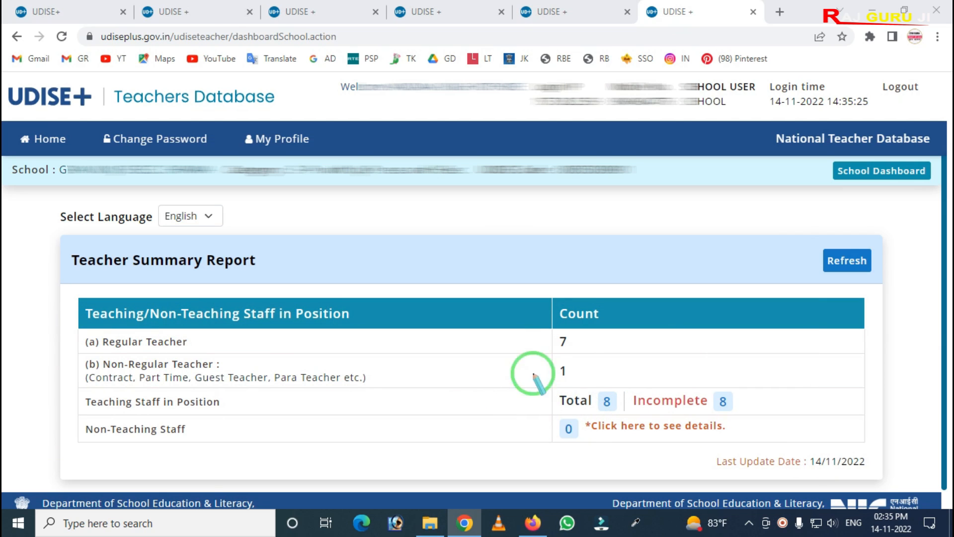
pyautogui.moveTo(551, 379)
pyautogui.mouseDown()
pyautogui.moveTo(624, 426)
pyautogui.moveTo(642, 426)
pyautogui.mouseUp()
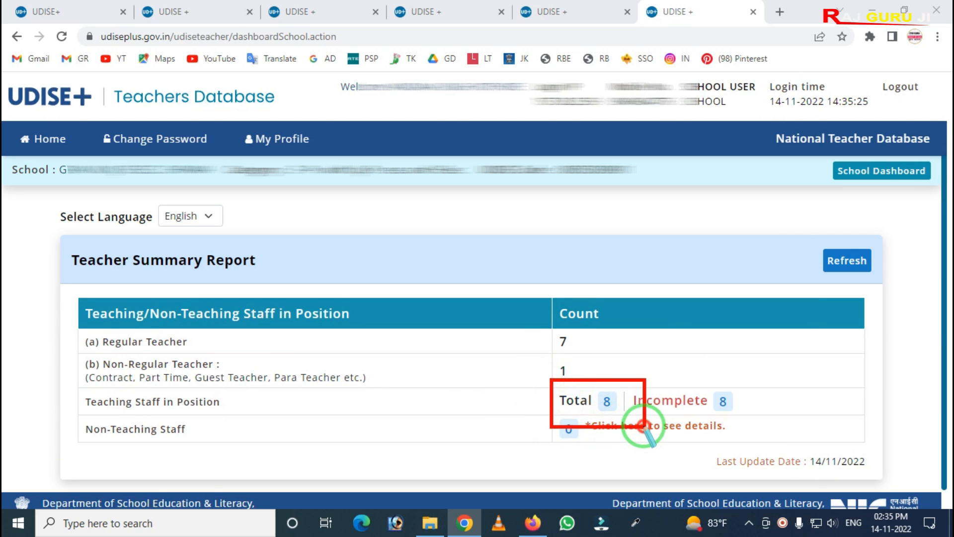
pyautogui.rightClick(604, 418)
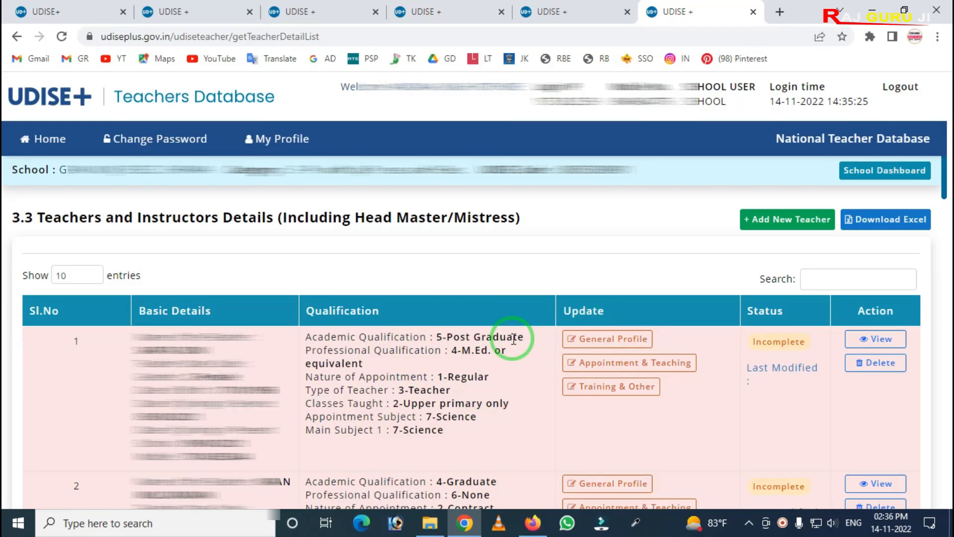
# - Review the Teachers and Instructors Details list, including each teacher's qualification, status, and View and Delete actions
pyautogui.scroll(-4, 513, 338)
pyautogui.scroll(4, 503, 375)
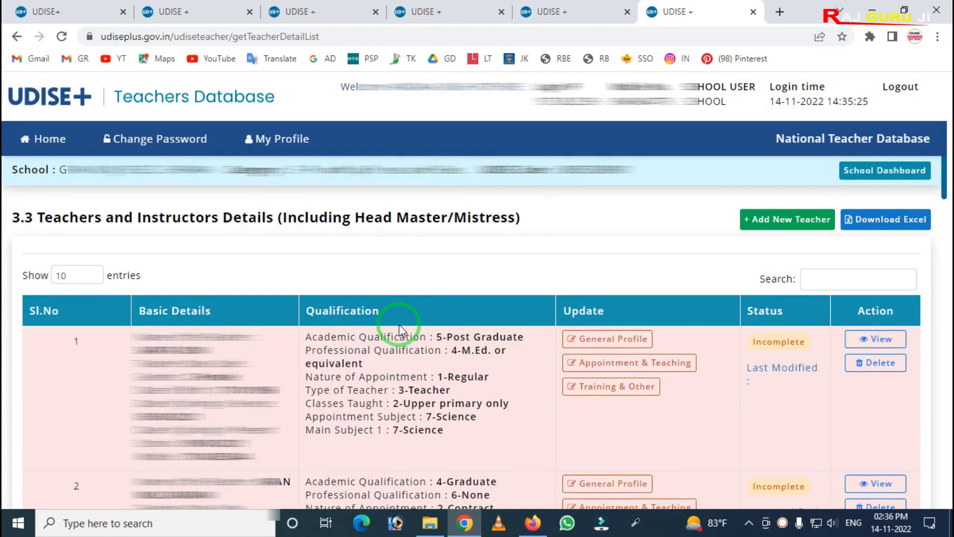
pyautogui.scroll(-2, 446, 323)
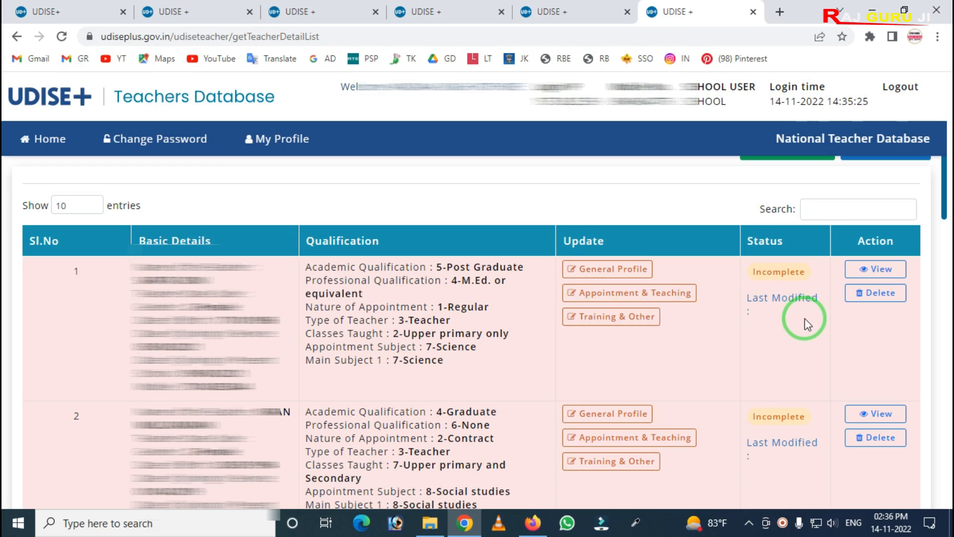
pyautogui.moveTo(809, 236); pyautogui.dragTo(912, 363)
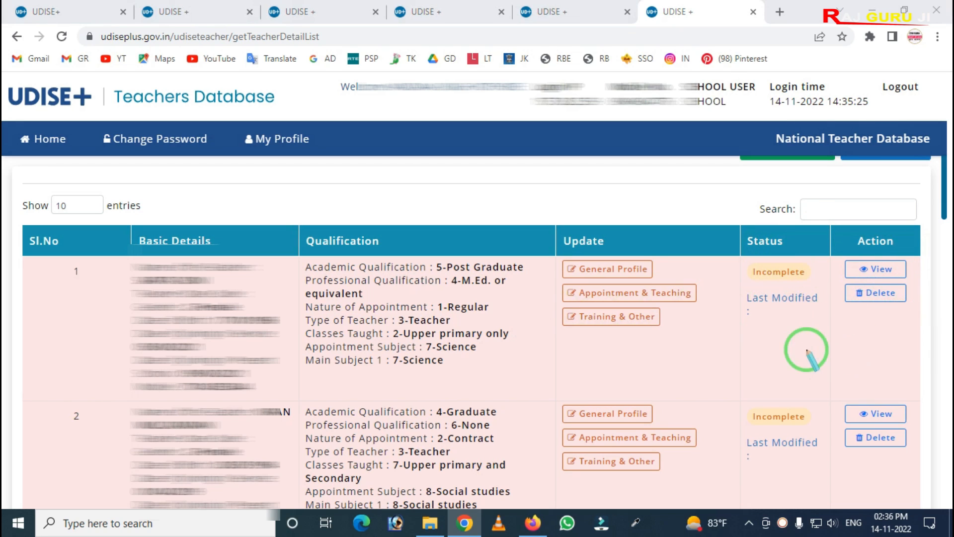
pyautogui.moveTo(821, 241); pyautogui.dragTo(939, 299)
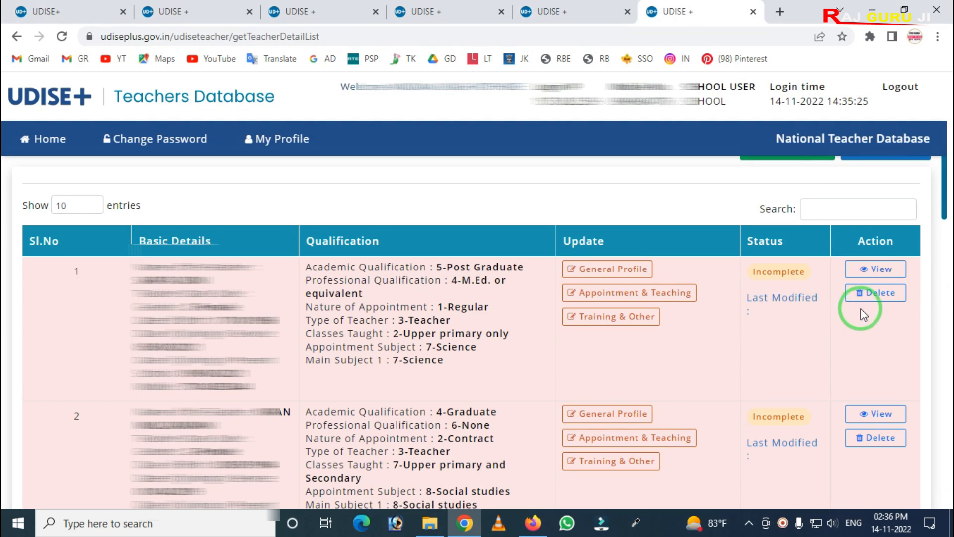
pyautogui.scroll(2, 874, 308)
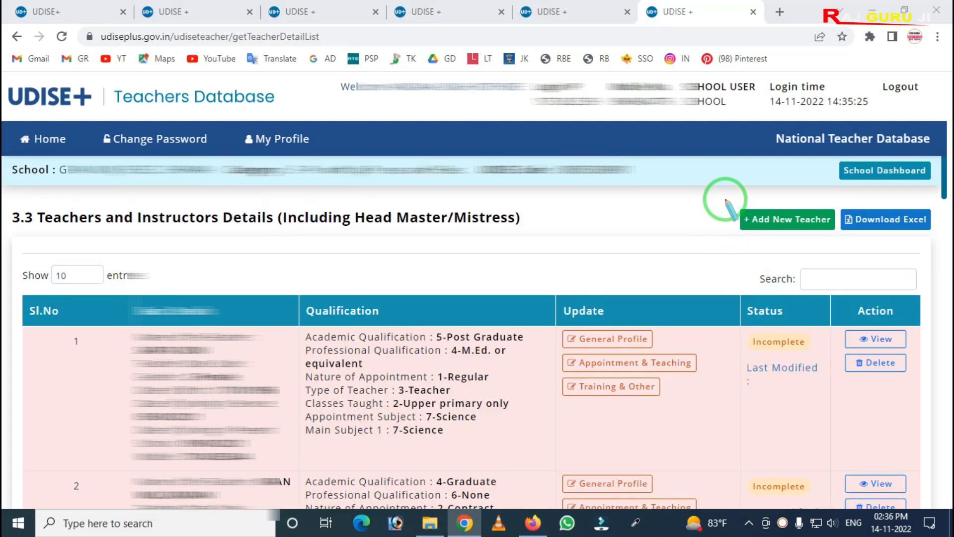
# - Start adding a new teacher and examine the fields of the General Profile form
pyautogui.moveTo(723, 196); pyautogui.dragTo(835, 251)
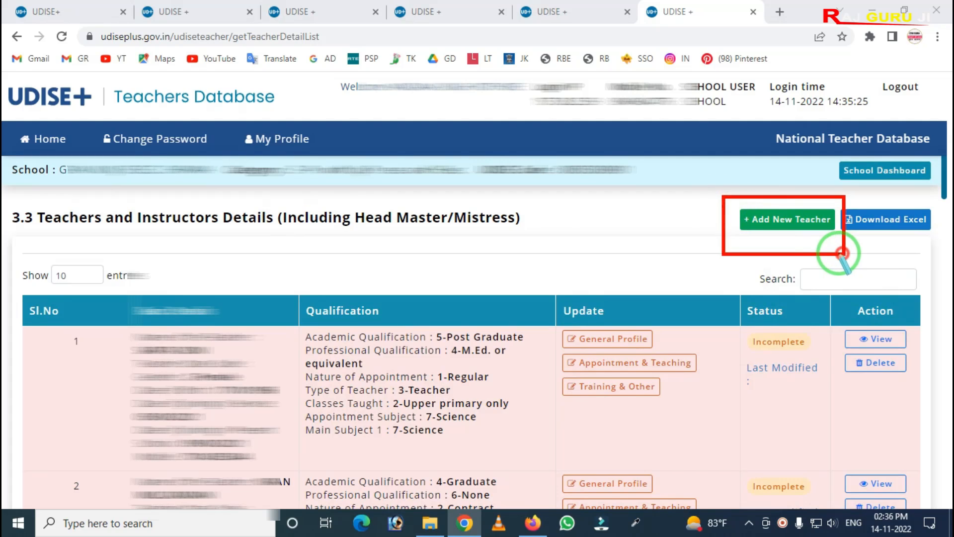
pyautogui.click(788, 219)
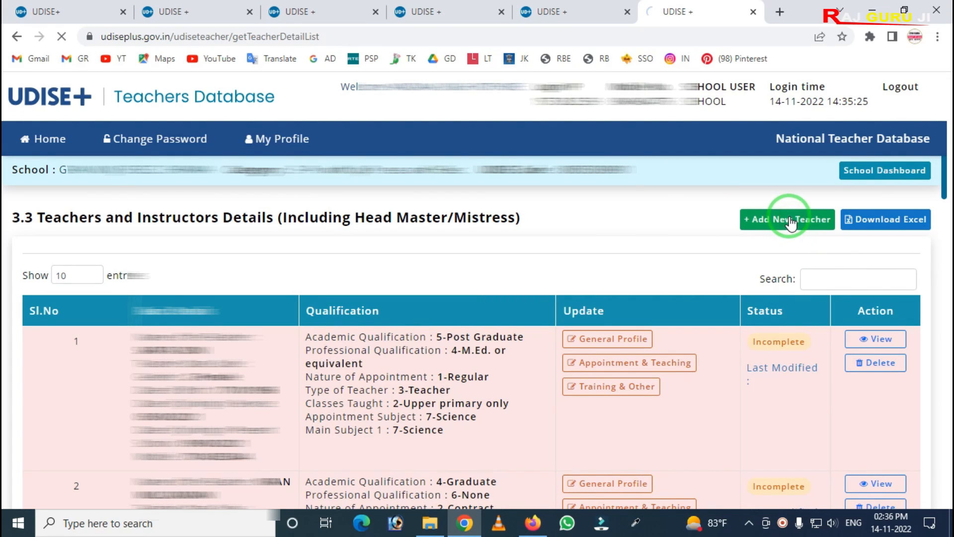
pyautogui.scroll(-2, 549, 273)
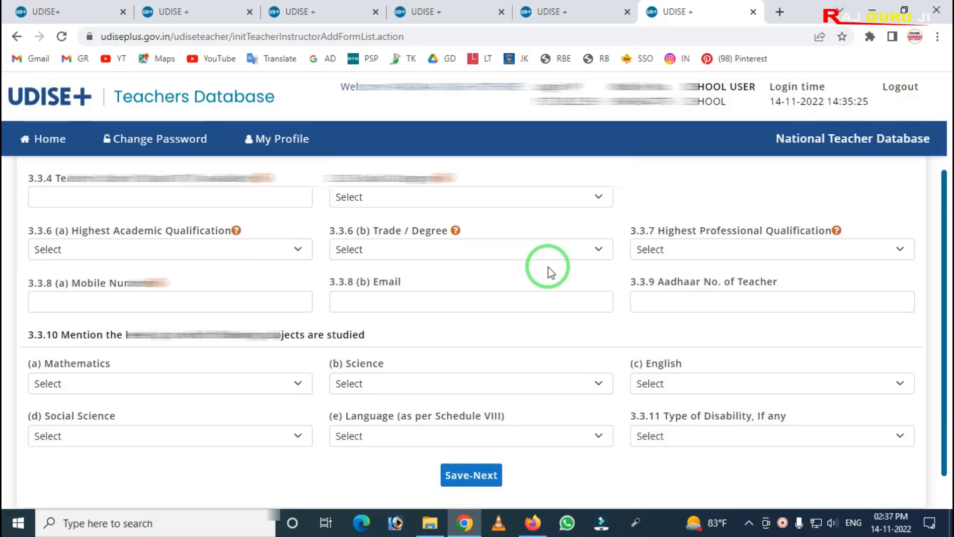
pyautogui.scroll(-1, 549, 273)
pyautogui.scroll(3, 336, 306)
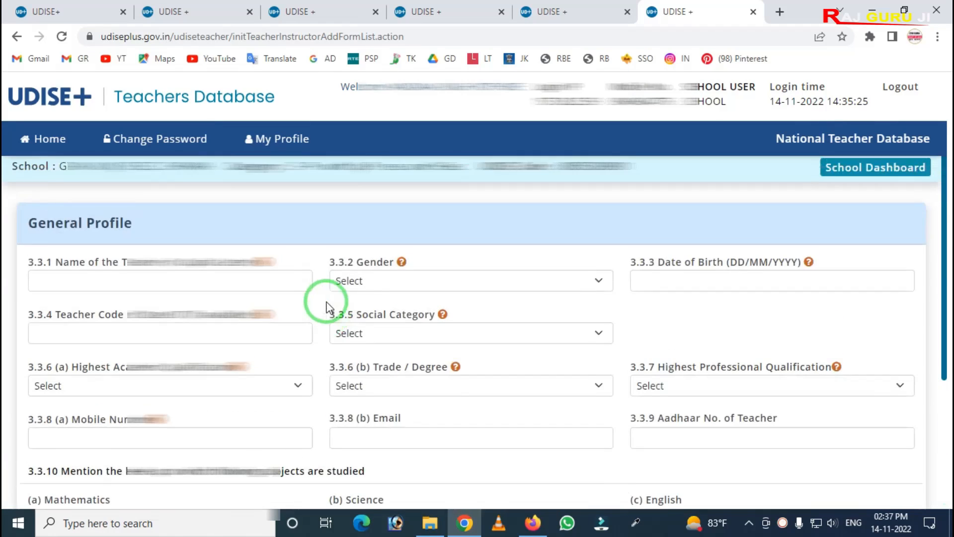
pyautogui.scroll(-1, 410, 316)
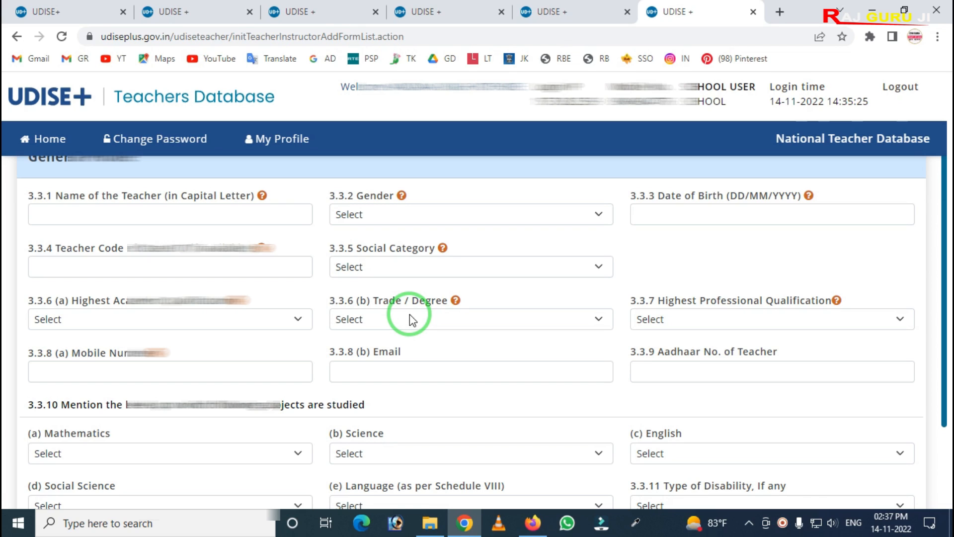
# - Review the remaining fields of the new teacher's General Profile form, try to save it, and return to the Teachers Database home page
pyautogui.scroll(-2, 409, 315)
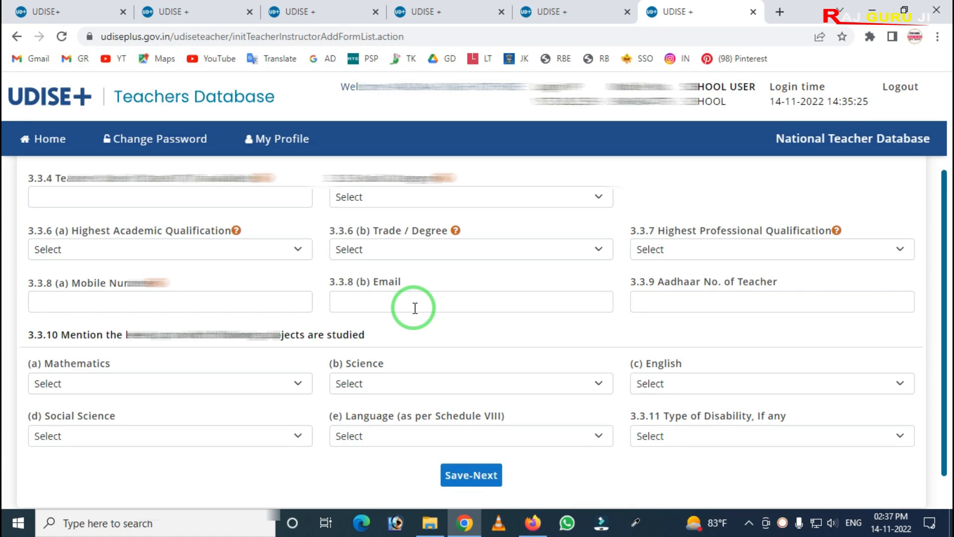
pyautogui.scroll(2, 270, 320)
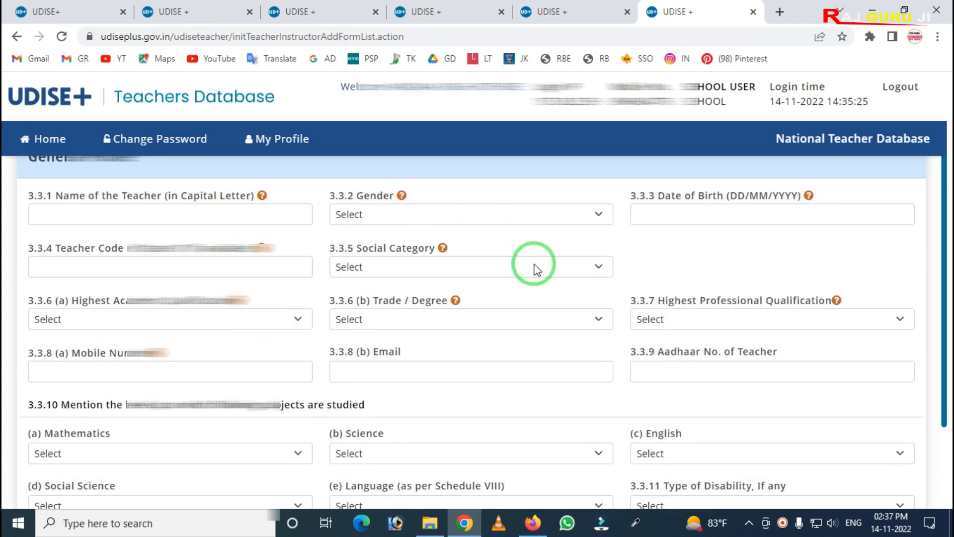
pyautogui.scroll(-3, 539, 347)
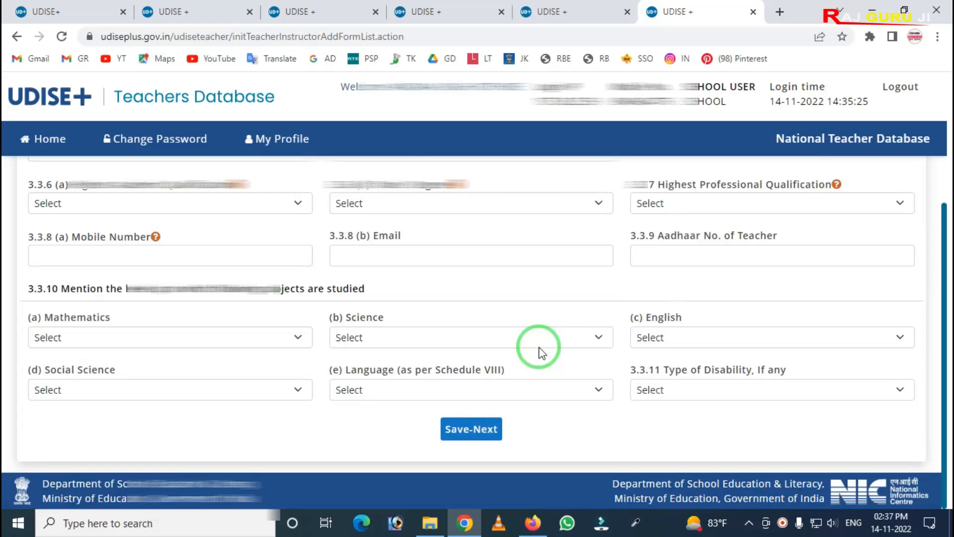
pyautogui.click(458, 432)
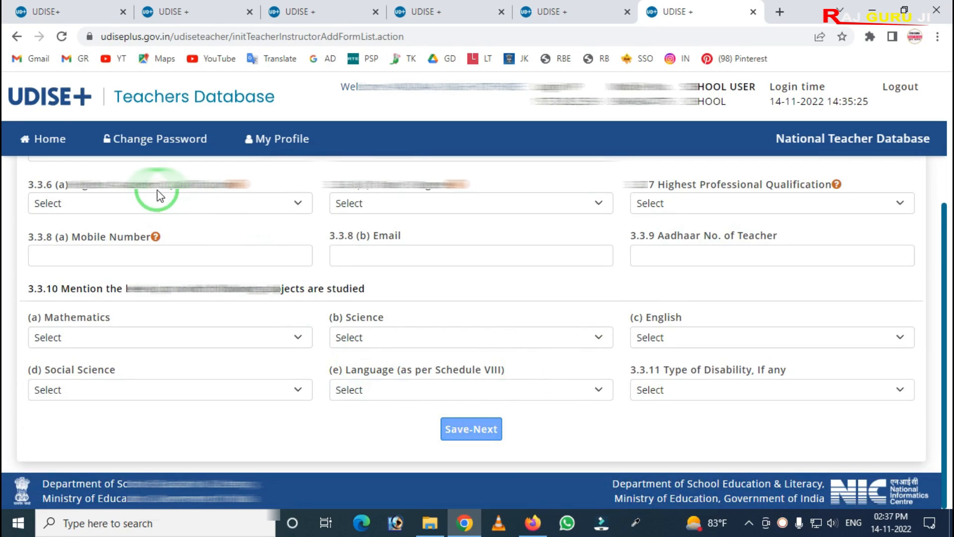
pyautogui.click(50, 143)
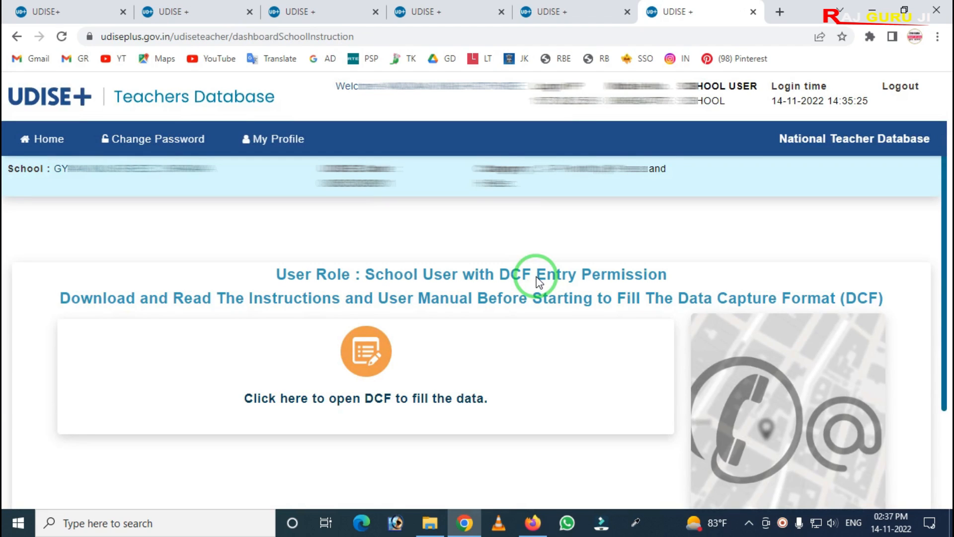
# - Switch to the UDISE+ school dashboard, open Profile & Facility, and acknowledge the Important Notes
pyautogui.click(560, 15)
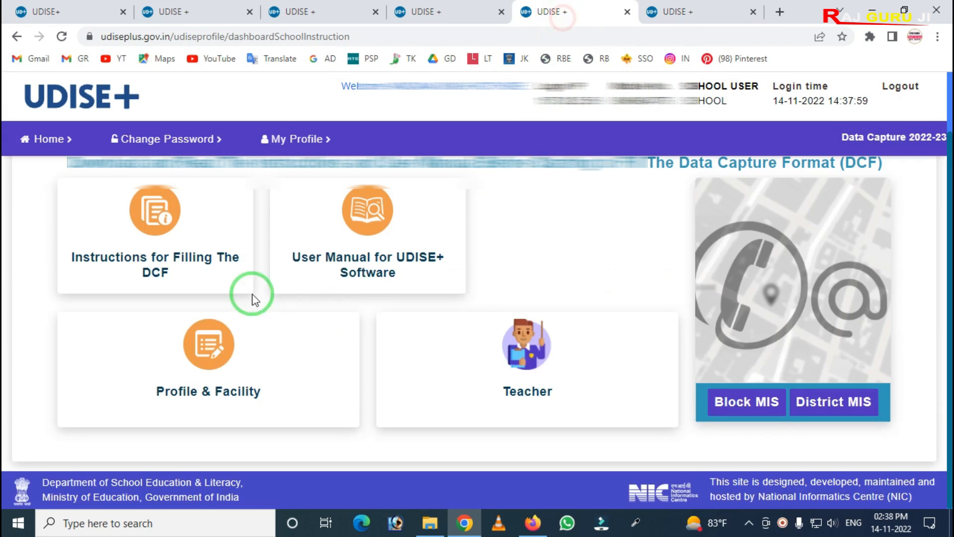
pyautogui.moveTo(71, 327)
pyautogui.mouseDown()
pyautogui.moveTo(54, 405)
pyautogui.moveTo(257, 461)
pyautogui.mouseUp()
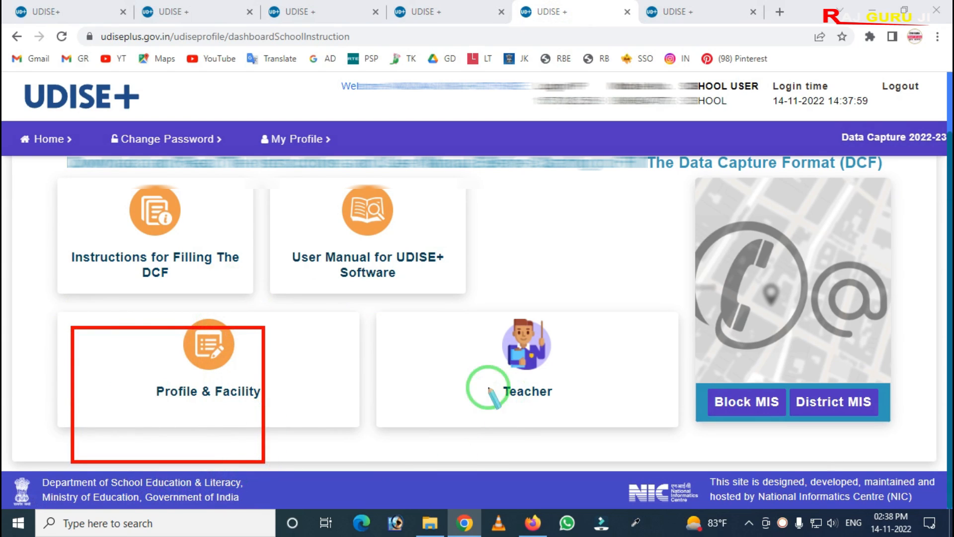
pyautogui.click(197, 393)
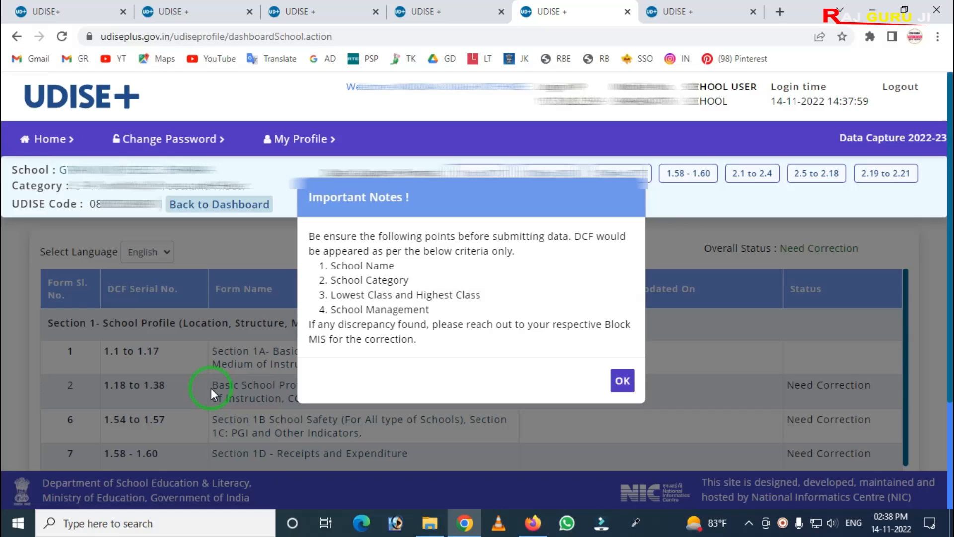
pyautogui.click(622, 382)
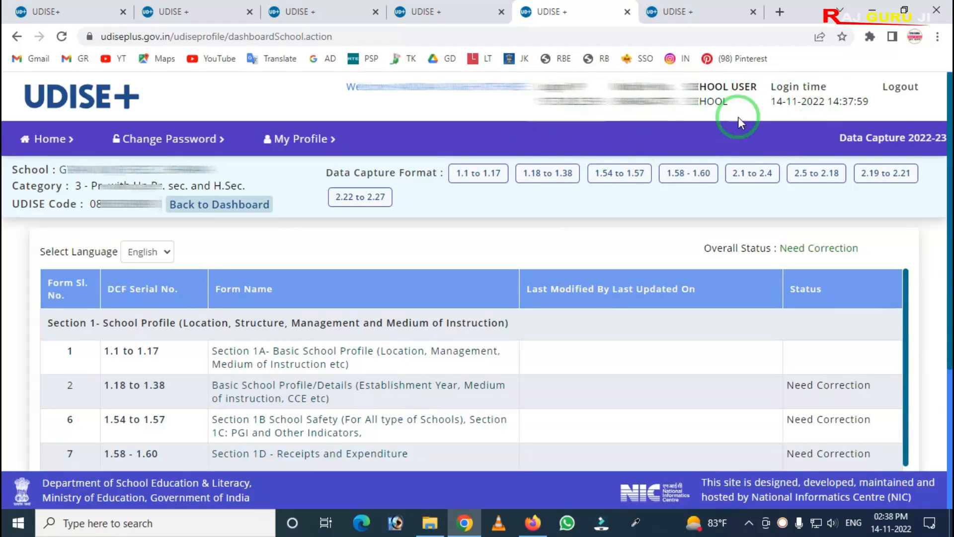
# - Examine the list of DCF forms in Section 1 and Section 2, including their serial numbers, names and status
pyautogui.hotkey('ctrl', 'alt', 'd')
pyautogui.moveTo(3, 180)
pyautogui.mouseDown()
pyautogui.moveTo(188, 270)
pyautogui.moveTo(296, 260)
pyautogui.mouseUp()
pyautogui.rightClick(209, 231)
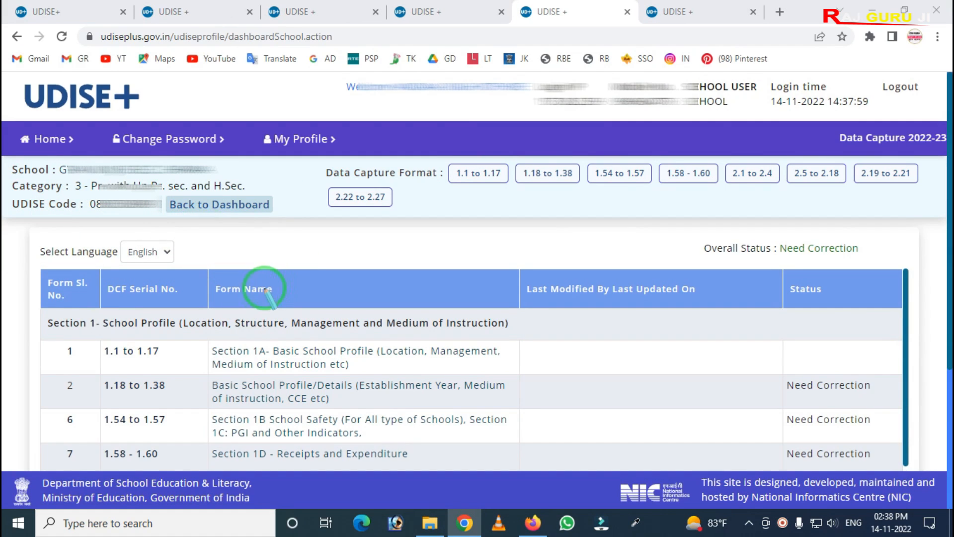
pyautogui.moveTo(244, 462); pyautogui.dragTo(553, 482)
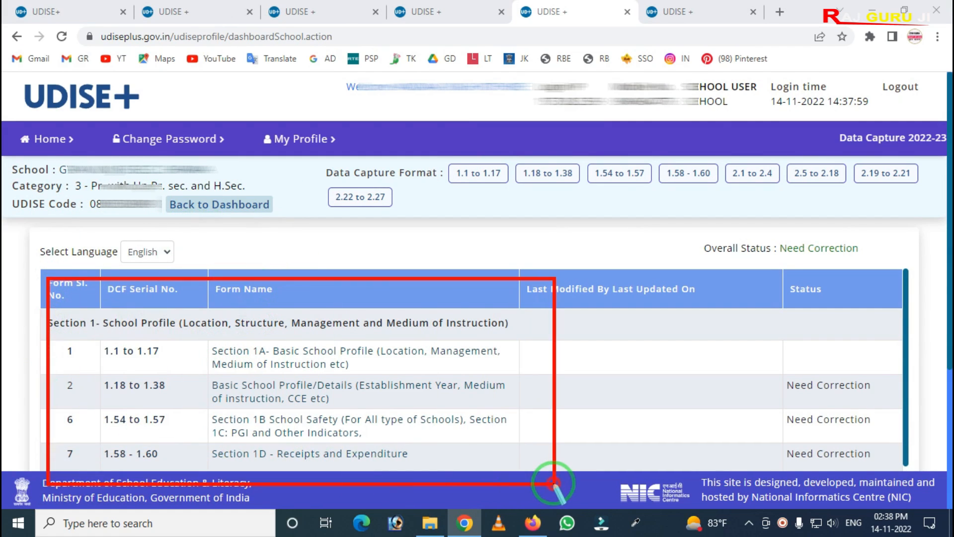
pyautogui.rightClick(209, 347)
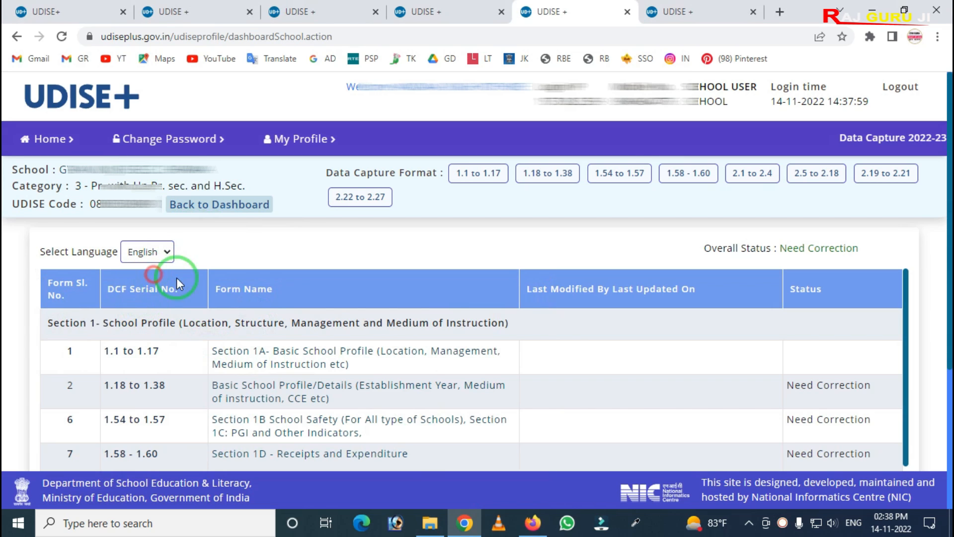
pyautogui.scroll(-3, 268, 332)
pyautogui.scroll(-5, 255, 384)
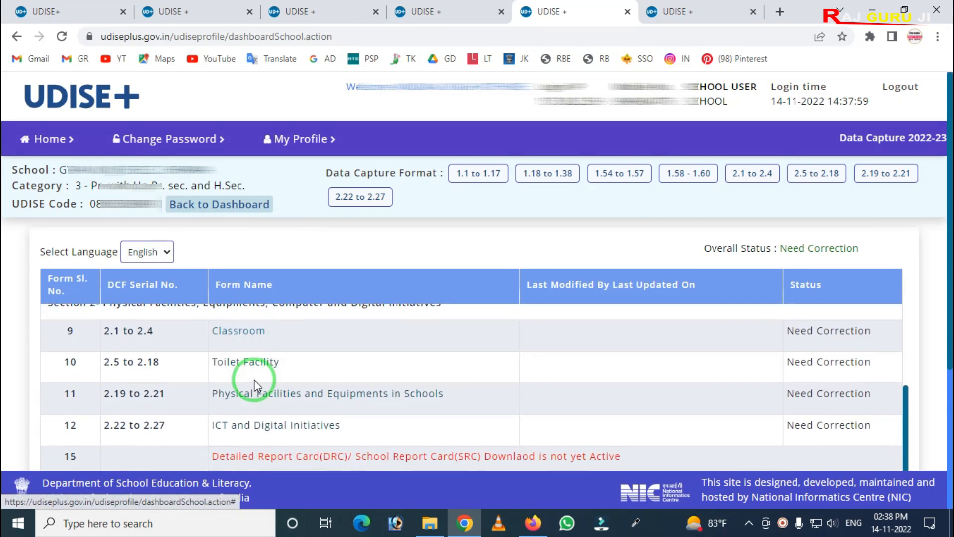
pyautogui.scroll(5, 257, 409)
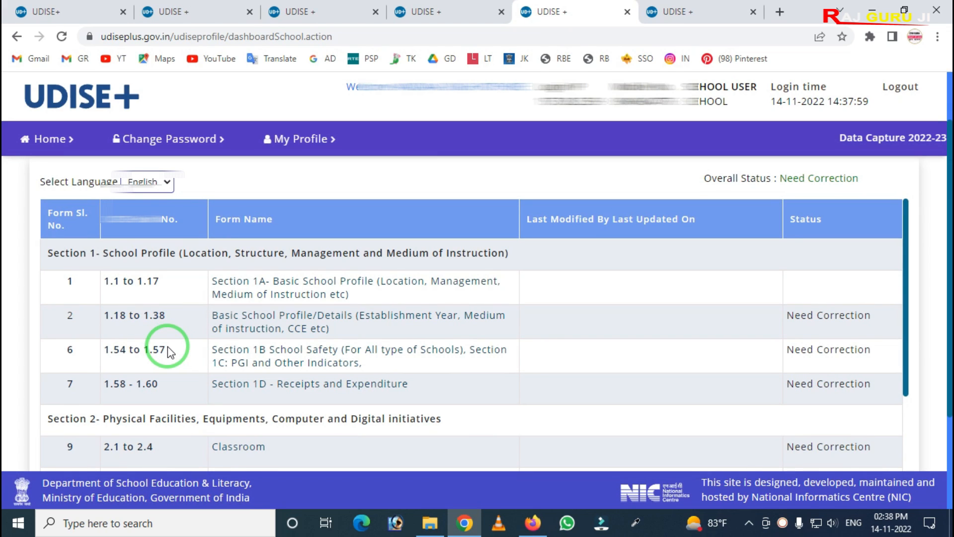
pyautogui.click(167, 348)
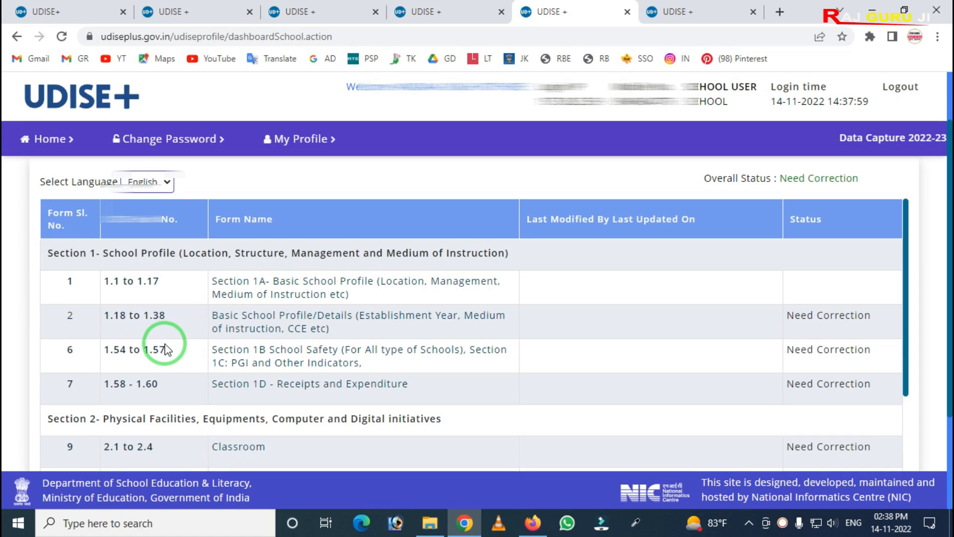
pyautogui.scroll(2, 151, 347)
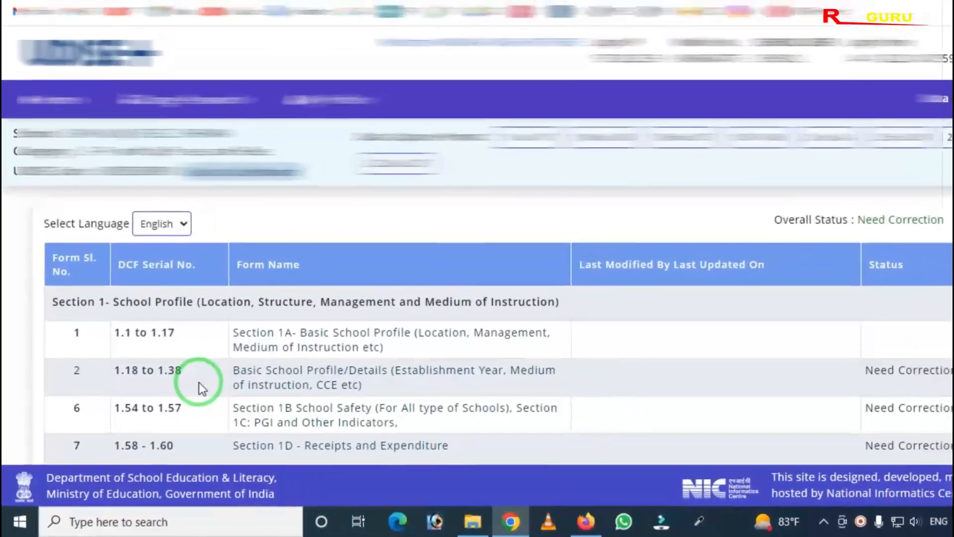
pyautogui.scroll(-1, 194, 391)
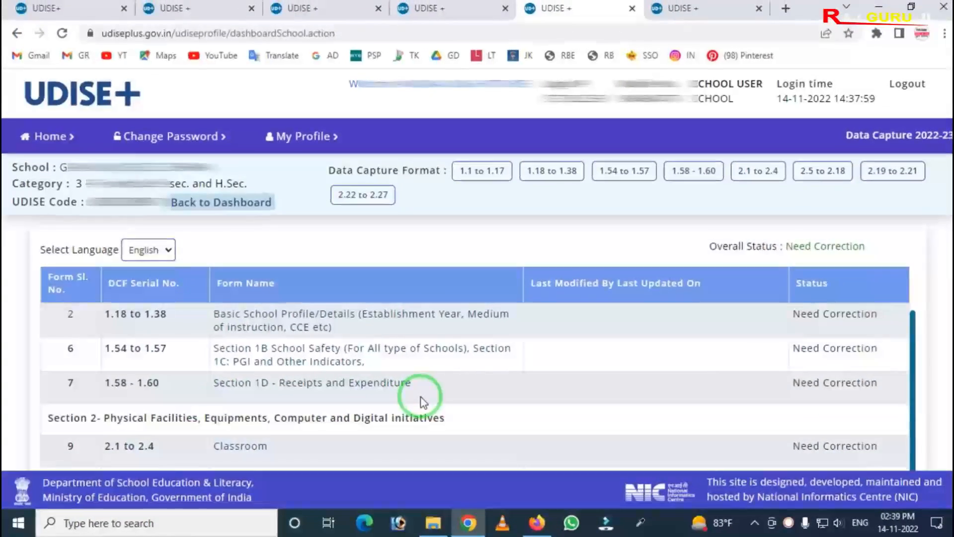
pyautogui.scroll(2, 402, 413)
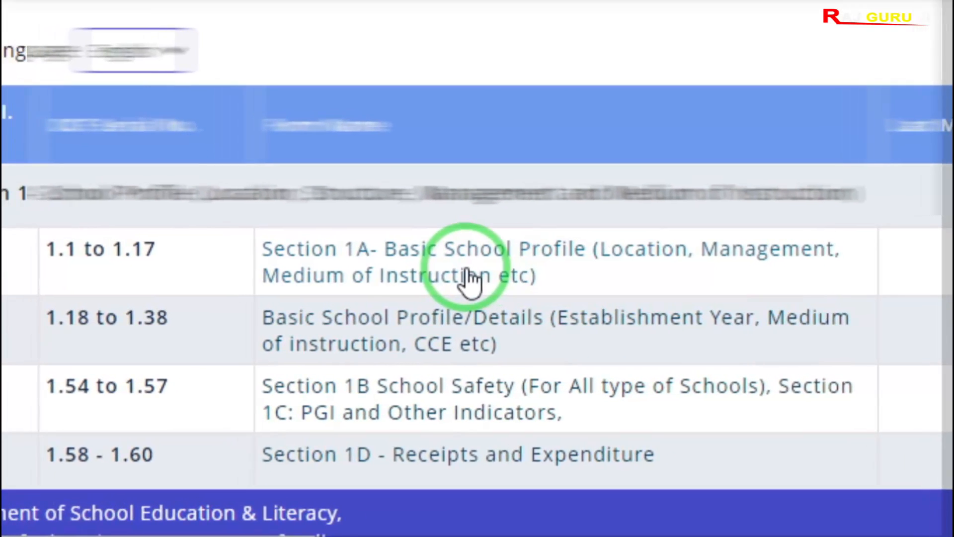
# - Open the Section 1A Basic School Profile form, review items 1.1 to 1.17, and continue to the 1.18 to 1.38 form
pyautogui.click(468, 269)
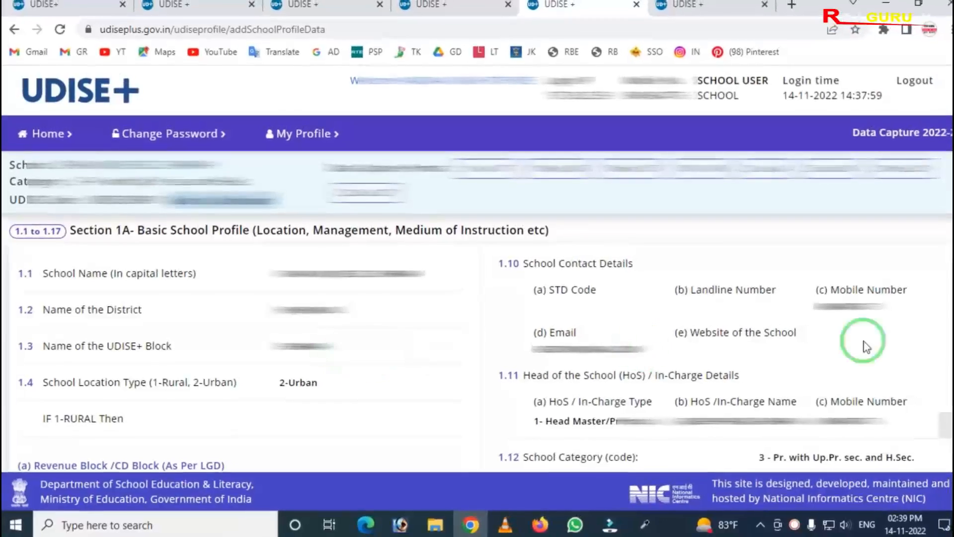
pyautogui.scroll(-1, 865, 345)
pyautogui.scroll(1, 529, 338)
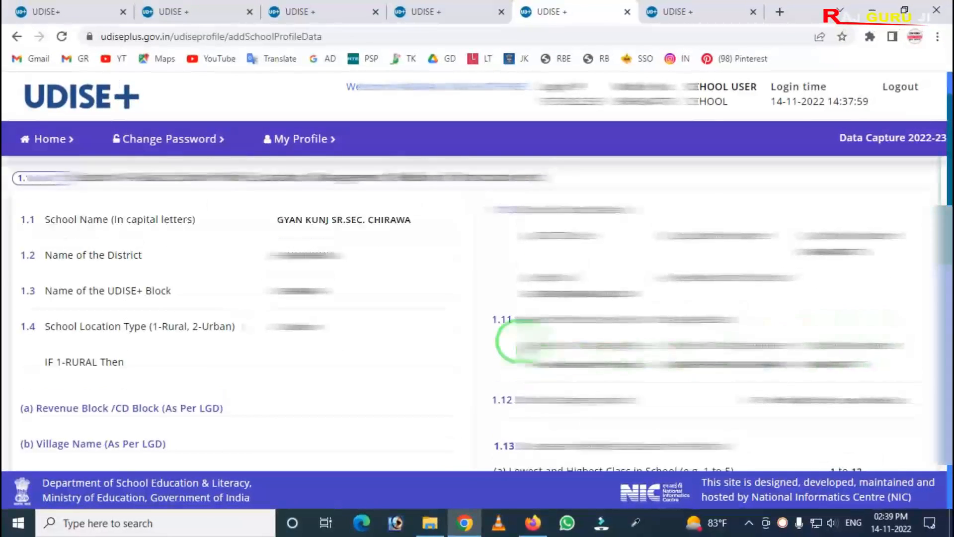
pyautogui.scroll(1, 436, 323)
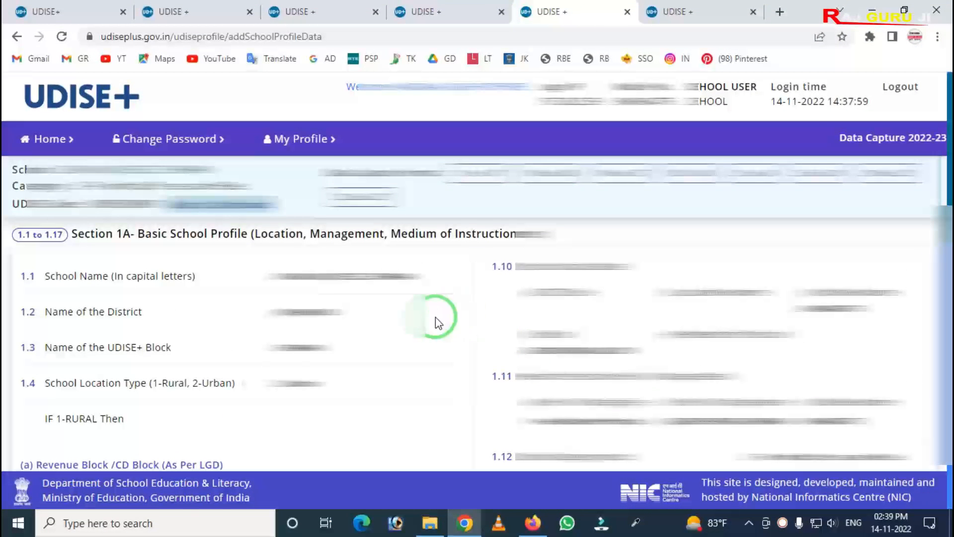
pyautogui.moveTo(259, 294)
pyautogui.mouseDown()
pyautogui.moveTo(330, 428)
pyautogui.moveTo(443, 447)
pyautogui.mouseUp()
pyautogui.press('Escape')
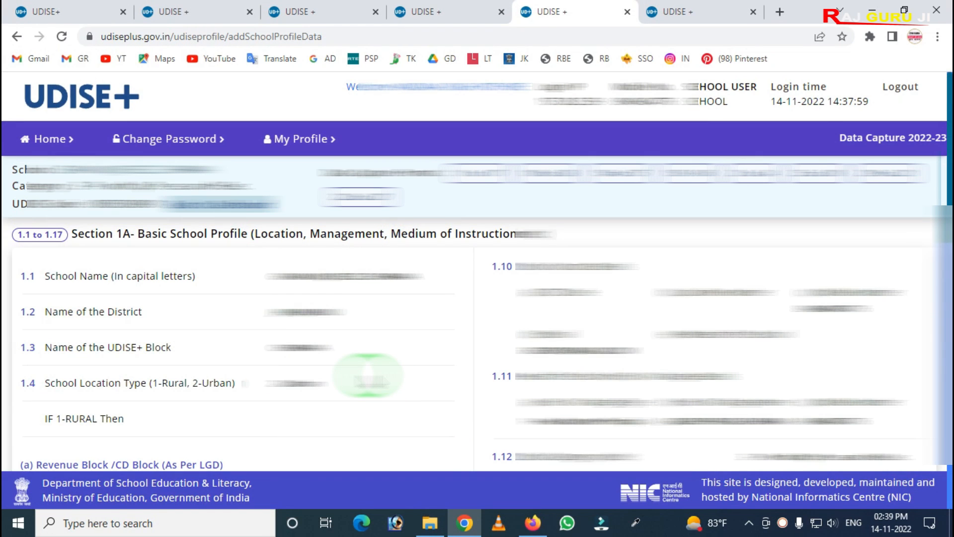
pyautogui.scroll(-1, 368, 374)
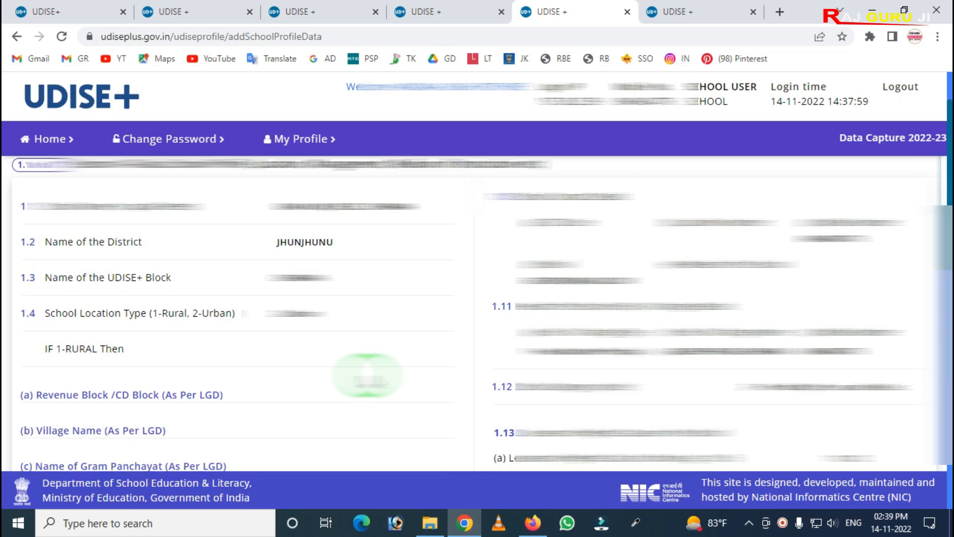
pyautogui.scroll(-2, 339, 352)
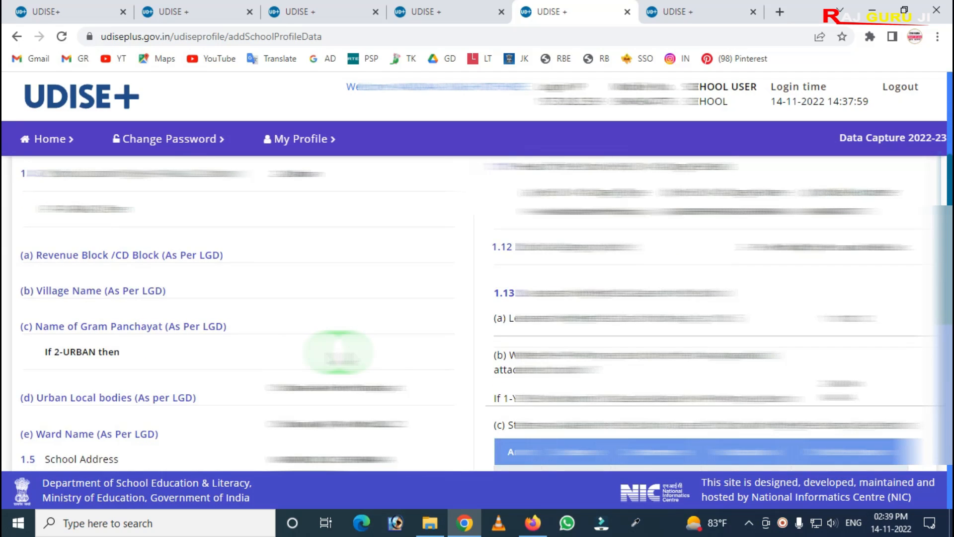
pyautogui.scroll(-2, 338, 352)
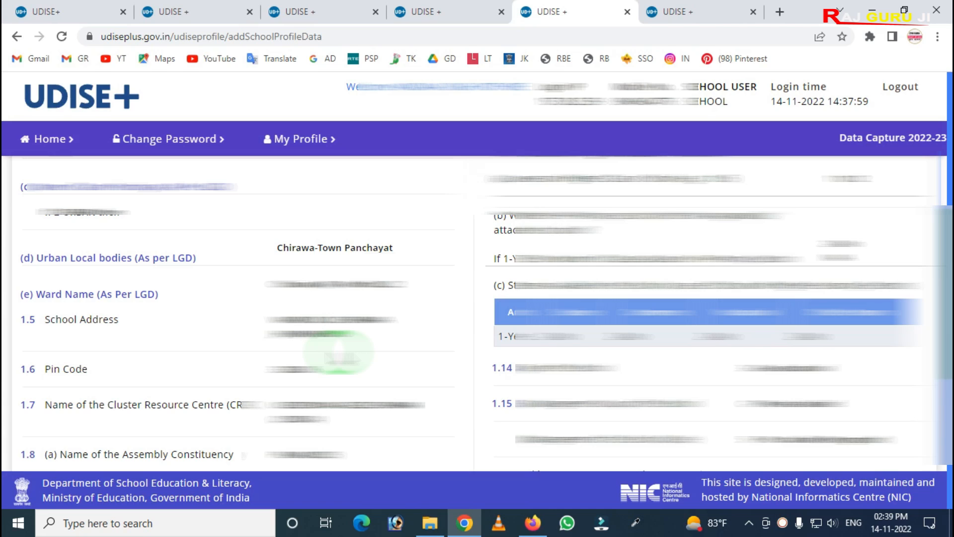
pyautogui.scroll(-2, 338, 352)
pyautogui.scroll(-1, 337, 352)
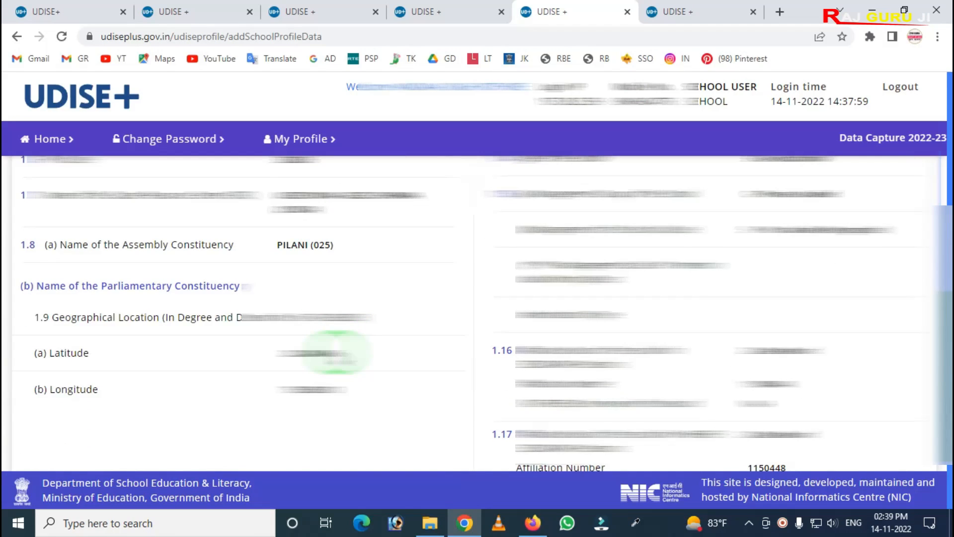
pyautogui.scroll(-2, 337, 352)
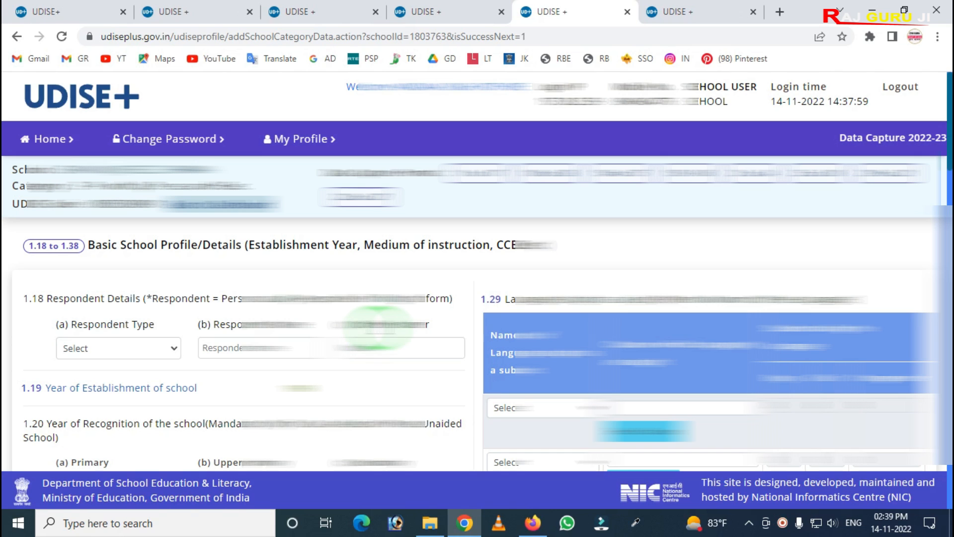
# - Return to the list of DCF forms and open the Classroom form (2.1 to 2.4) in Section 2
pyautogui.click(202, 206)
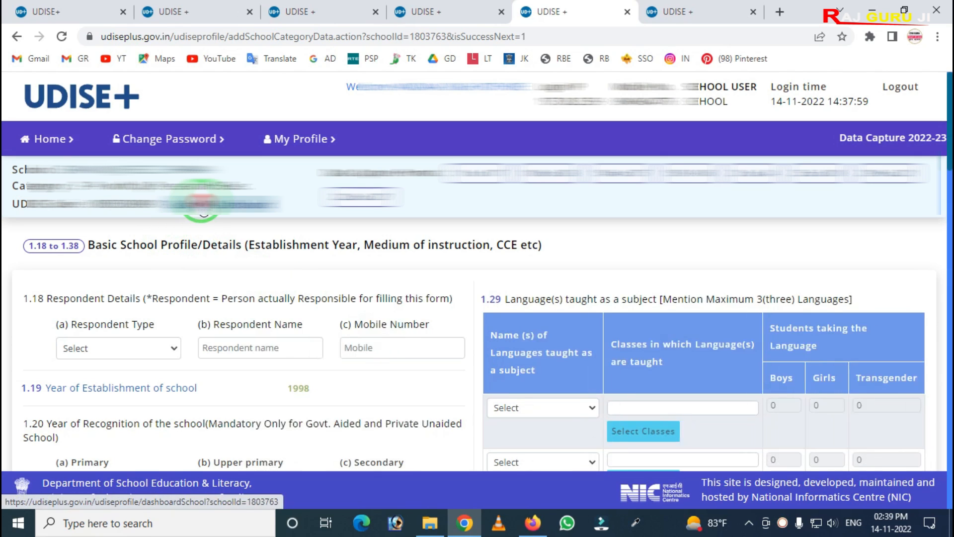
pyautogui.scroll(-5, 240, 252)
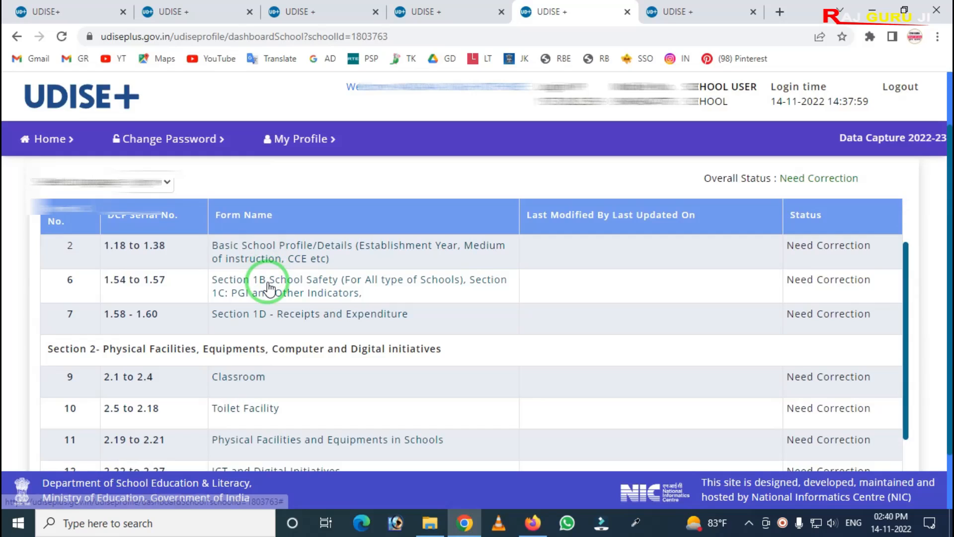
pyautogui.scroll(-2, 267, 290)
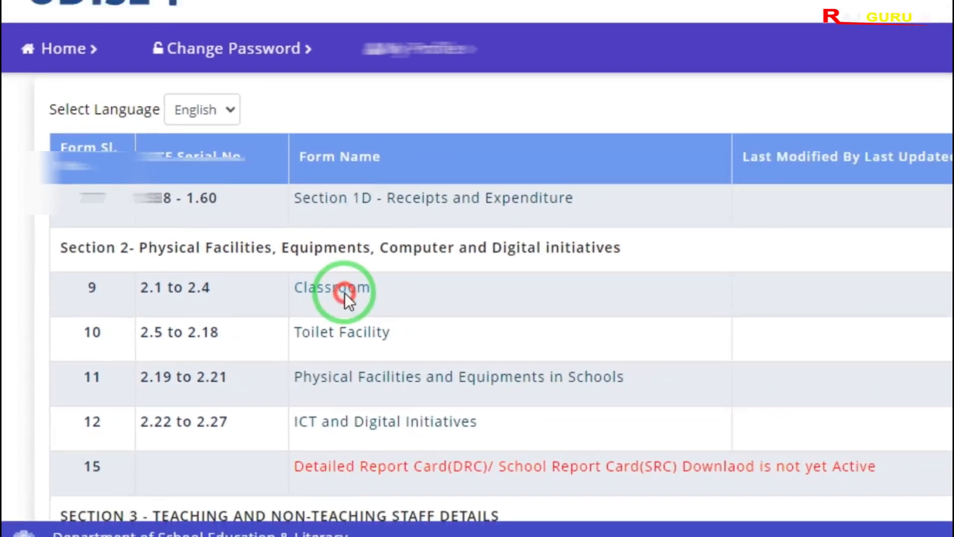
pyautogui.click(478, 270)
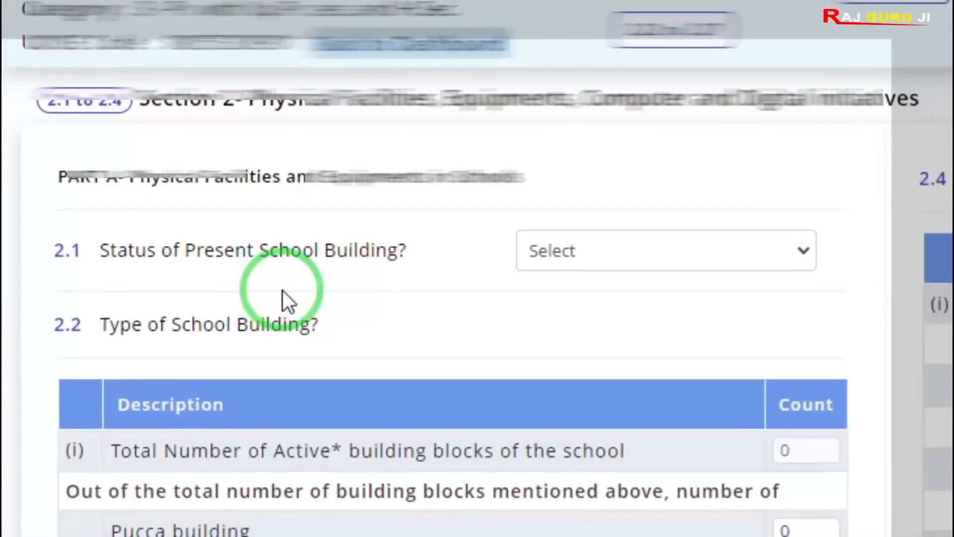
# - Set the status of the present school building (2.1) to 1-Private and the Pucca building count (2.2) to 1
pyautogui.click(580, 262)
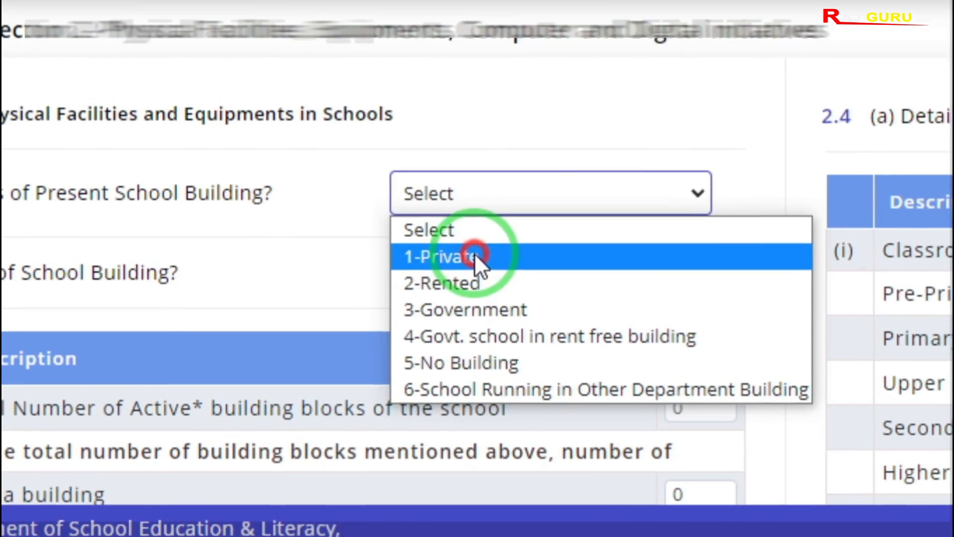
pyautogui.click(475, 236)
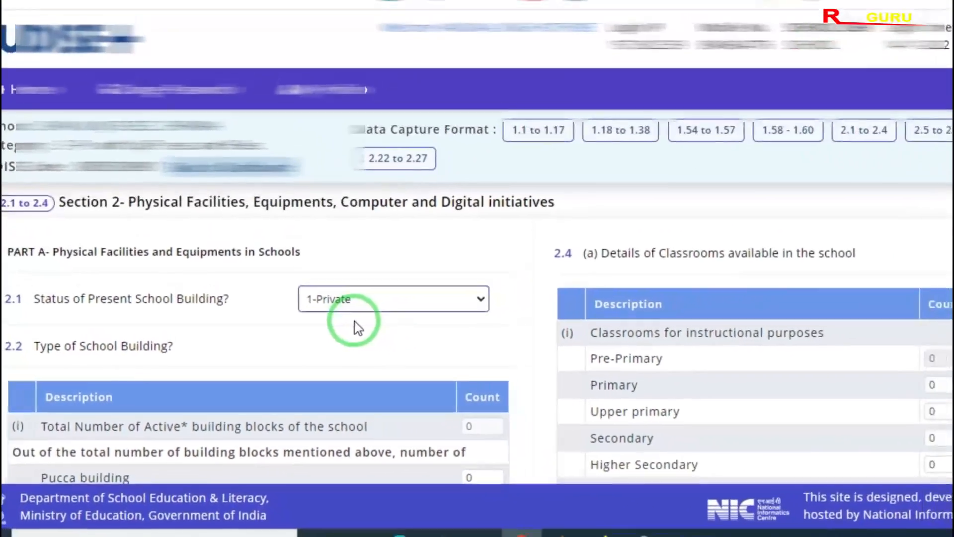
pyautogui.scroll(-3, 479, 269)
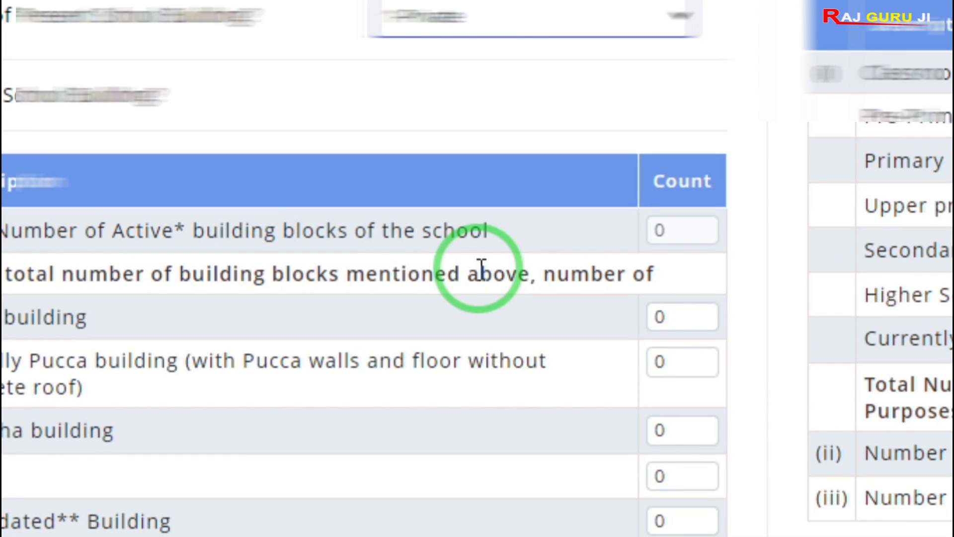
pyautogui.click(654, 230)
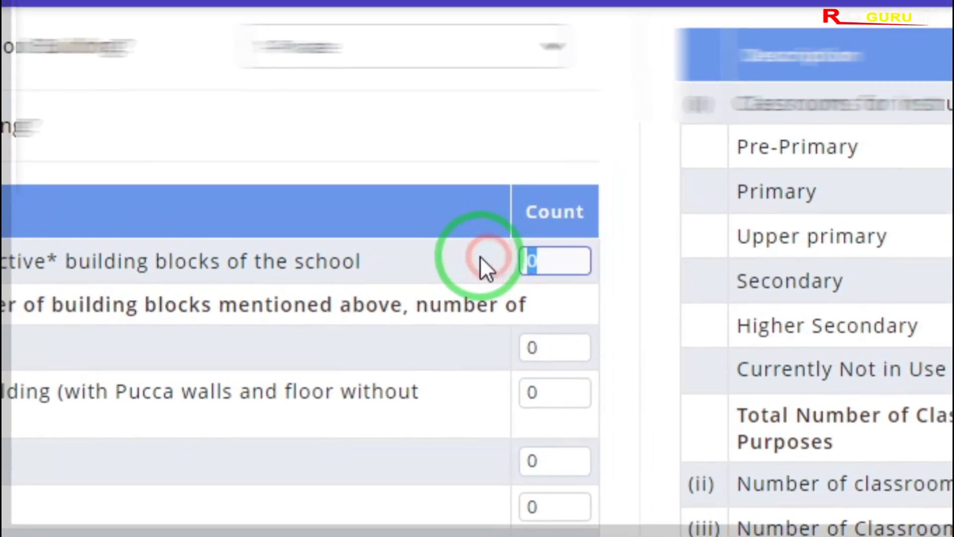
pyautogui.click(420, 271)
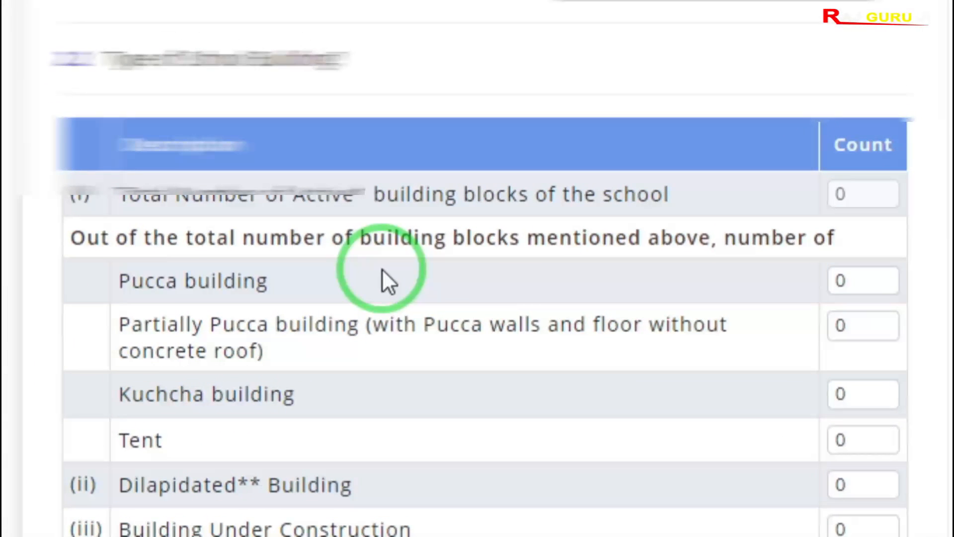
pyautogui.scroll(-1, 371, 279)
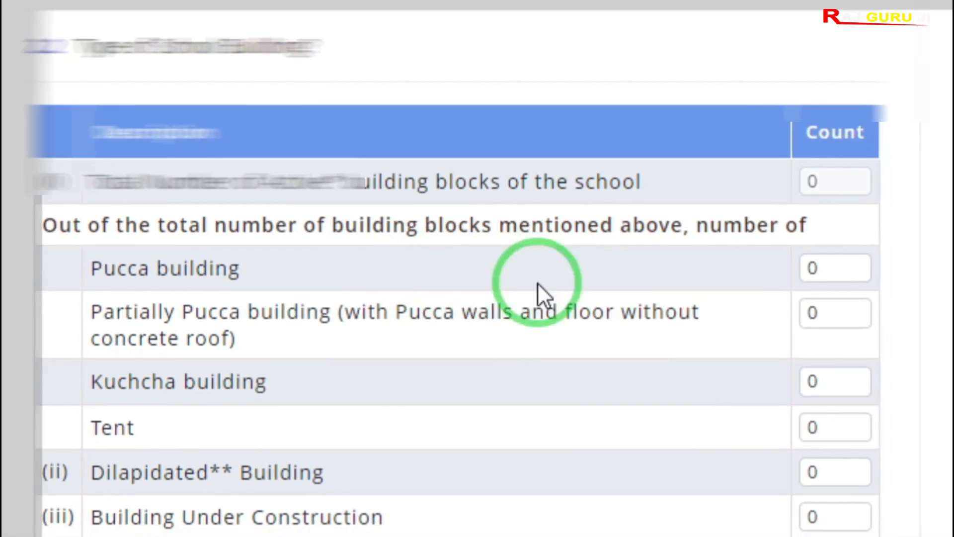
pyautogui.click(836, 268)
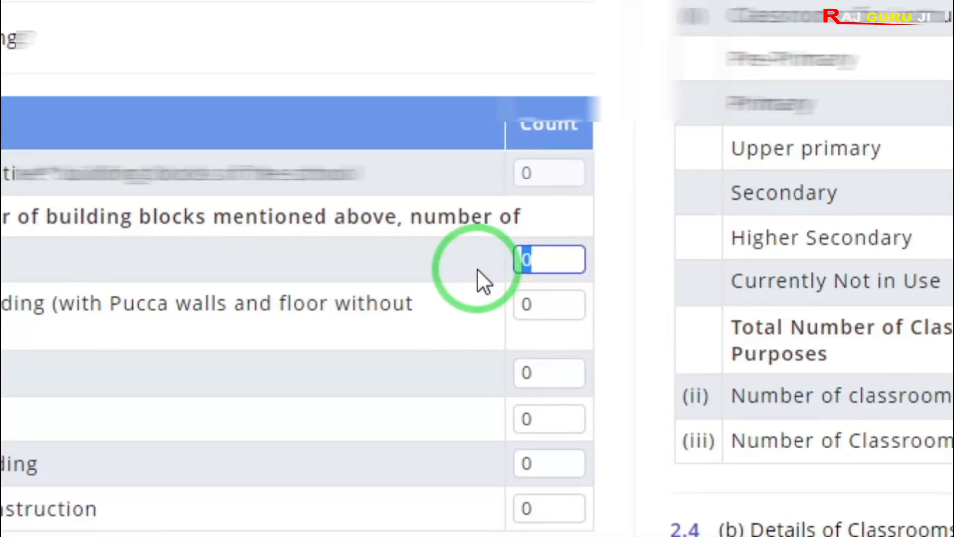
pyautogui.write('1')
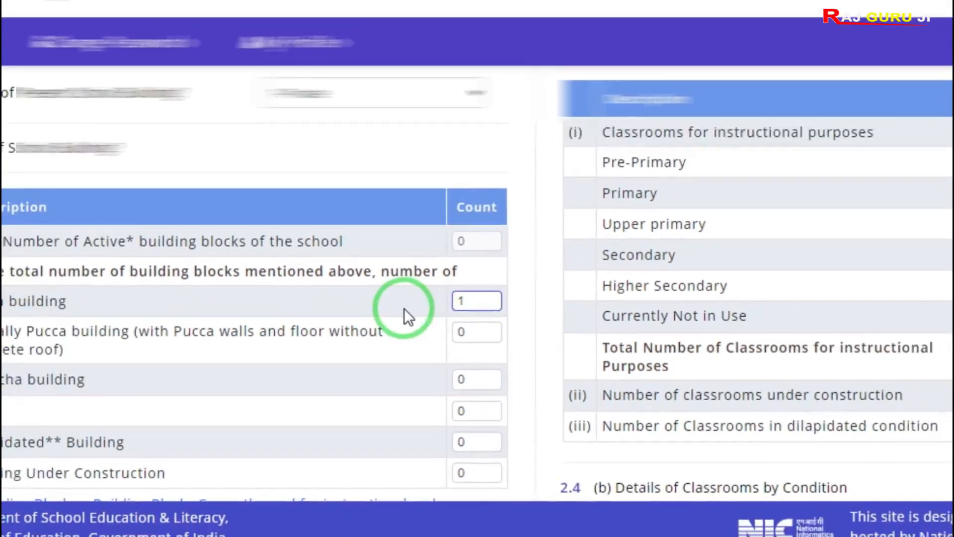
# - Set the type of boundary wall (2.3) to 6-Others
pyautogui.scroll(-2, 405, 309)
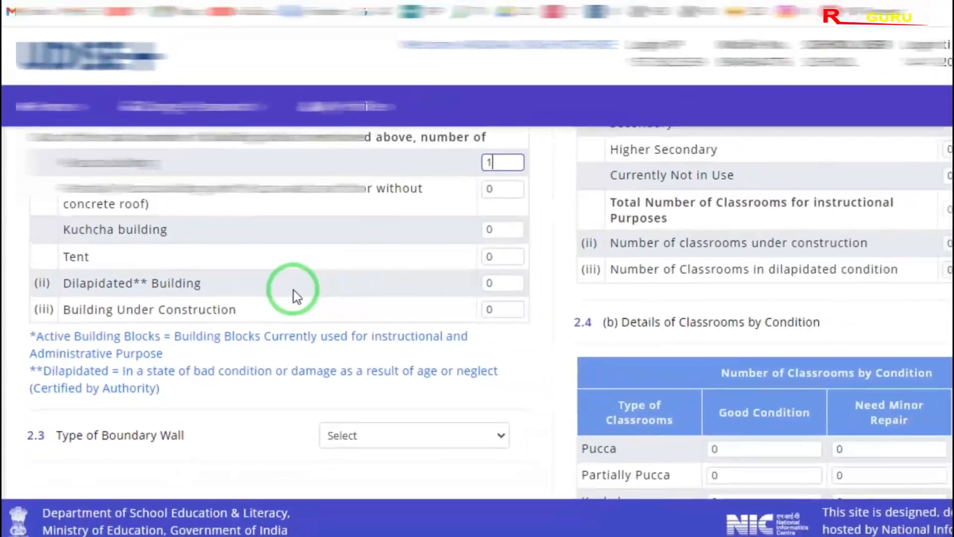
pyautogui.scroll(-3, 278, 298)
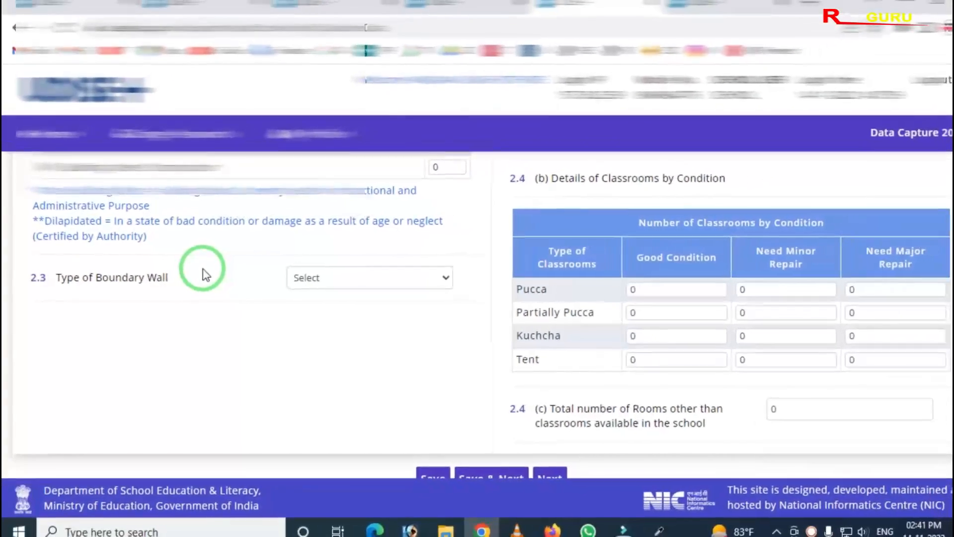
pyautogui.click(389, 278)
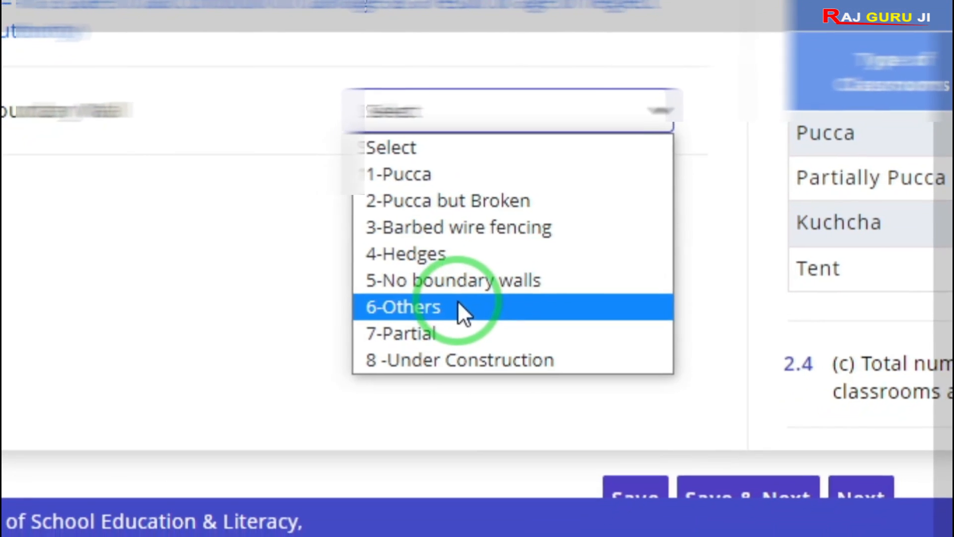
pyautogui.click(460, 308)
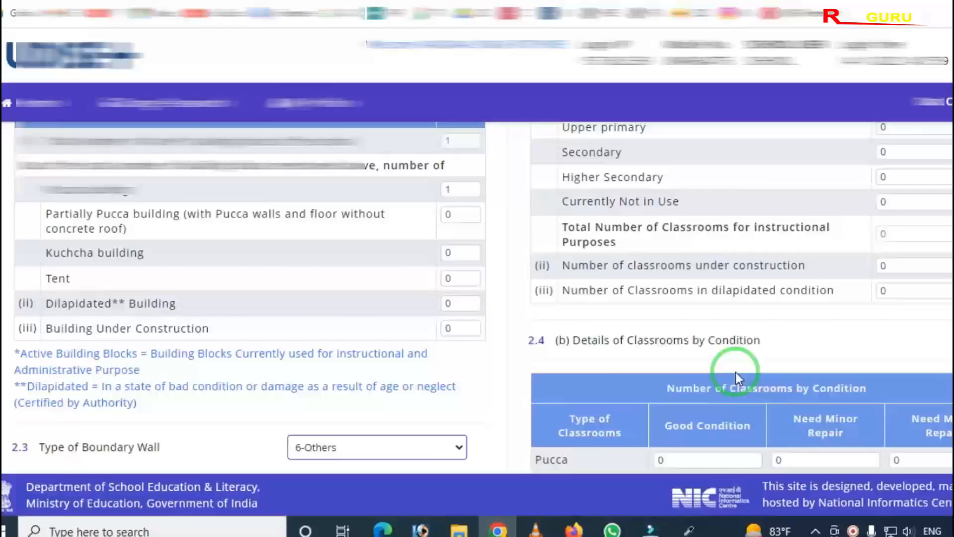
pyautogui.scroll(3, 736, 371)
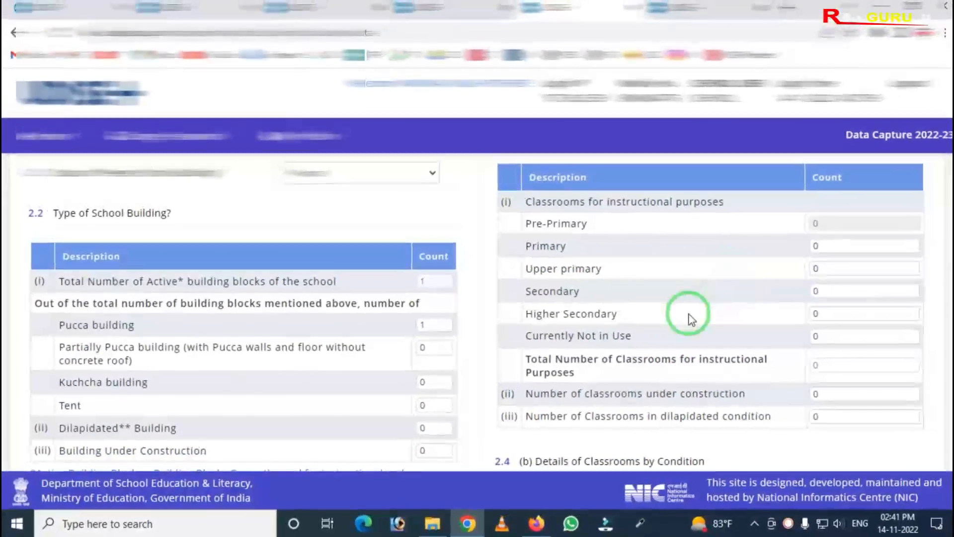
pyautogui.moveTo(492, 168)
pyautogui.mouseDown()
pyautogui.moveTo(703, 299)
pyautogui.moveTo(893, 357)
pyautogui.mouseUp()
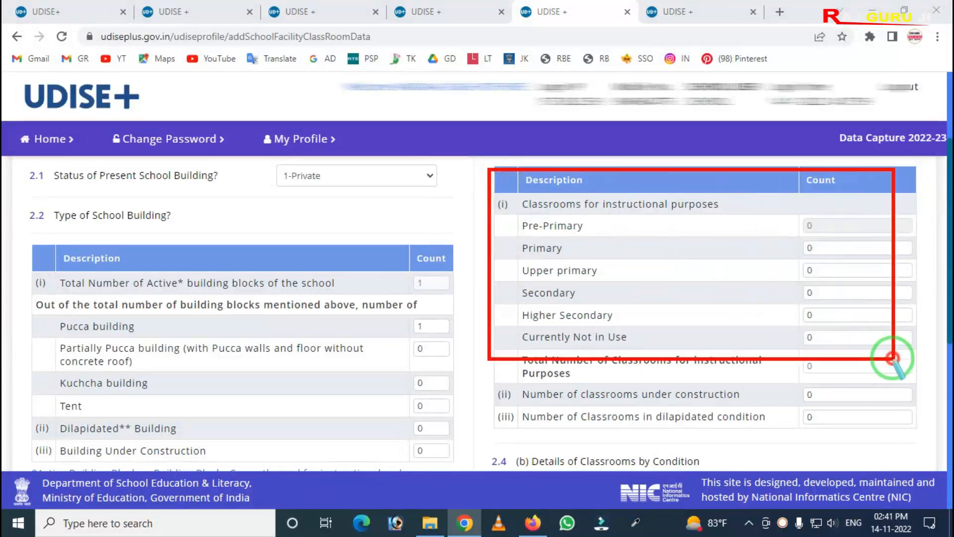
pyautogui.rightClick(631, 252)
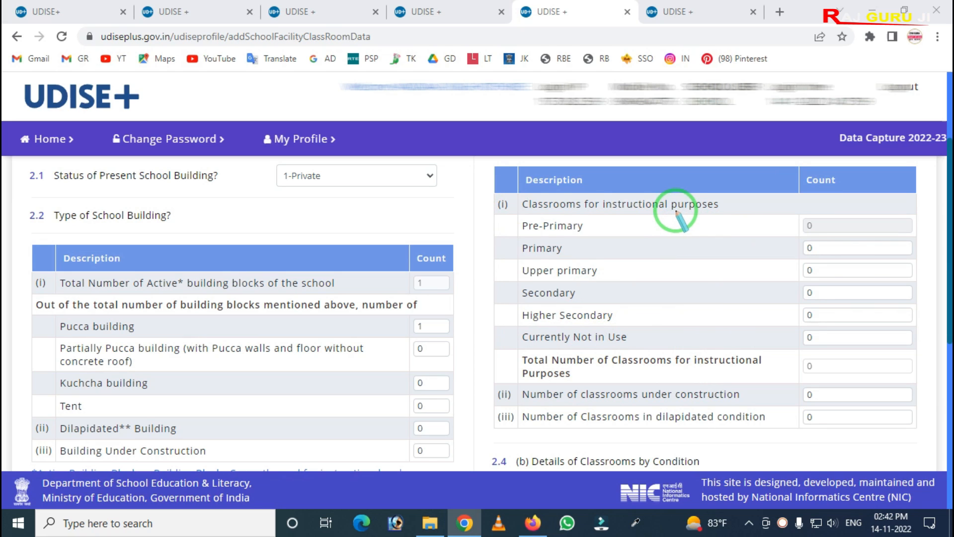
pyautogui.moveTo(512, 214)
pyautogui.mouseDown()
pyautogui.moveTo(567, 251)
pyautogui.moveTo(624, 247)
pyautogui.mouseUp()
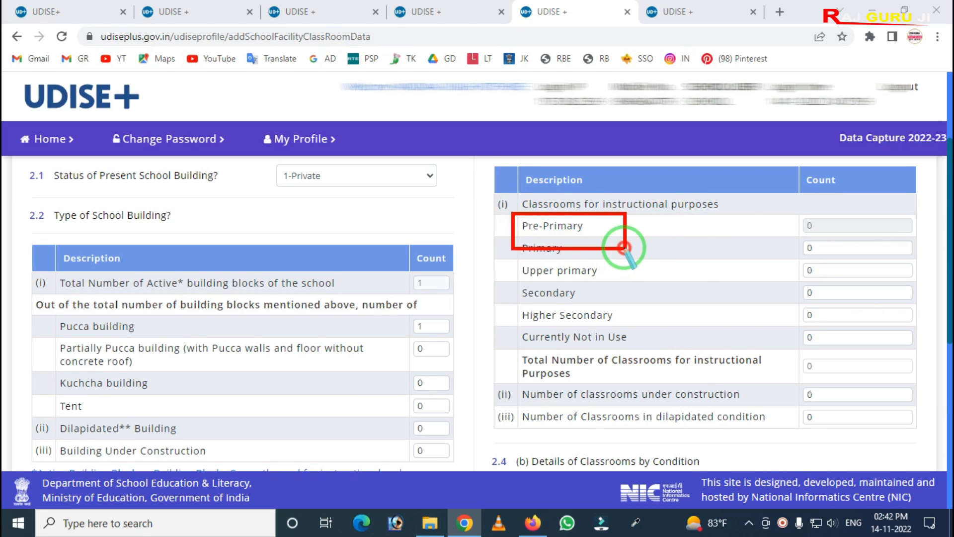
pyautogui.moveTo(788, 198)
pyautogui.mouseDown()
pyautogui.moveTo(845, 239)
pyautogui.moveTo(938, 242)
pyautogui.moveTo(925, 243)
pyautogui.mouseUp()
pyautogui.rightClick(909, 245)
pyautogui.press('Escape')
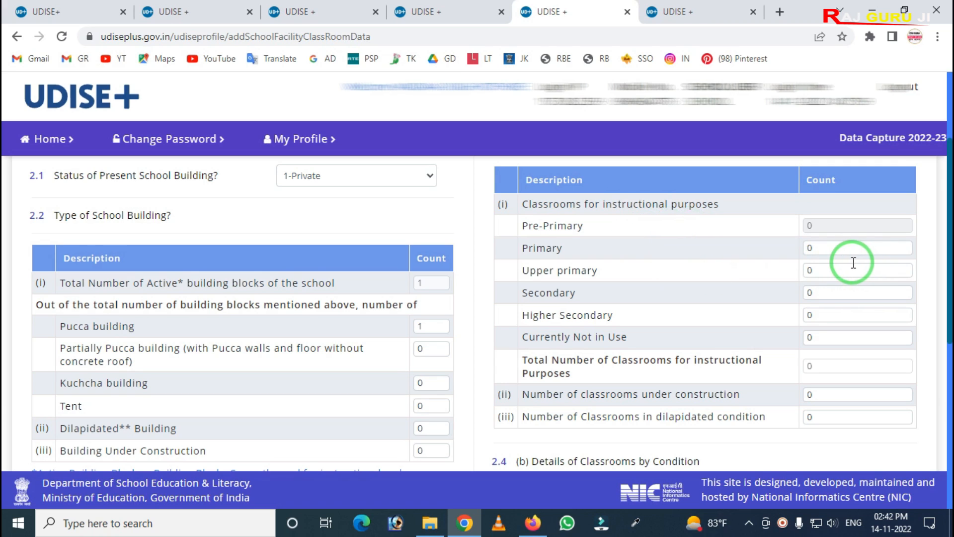
# - In 2.4 (a), set the classroom counts to Primary 2, Upper primary 3, Secondary 4, Higher Secondary 5 and Currently Not in Use 2
pyautogui.click(750, 242)
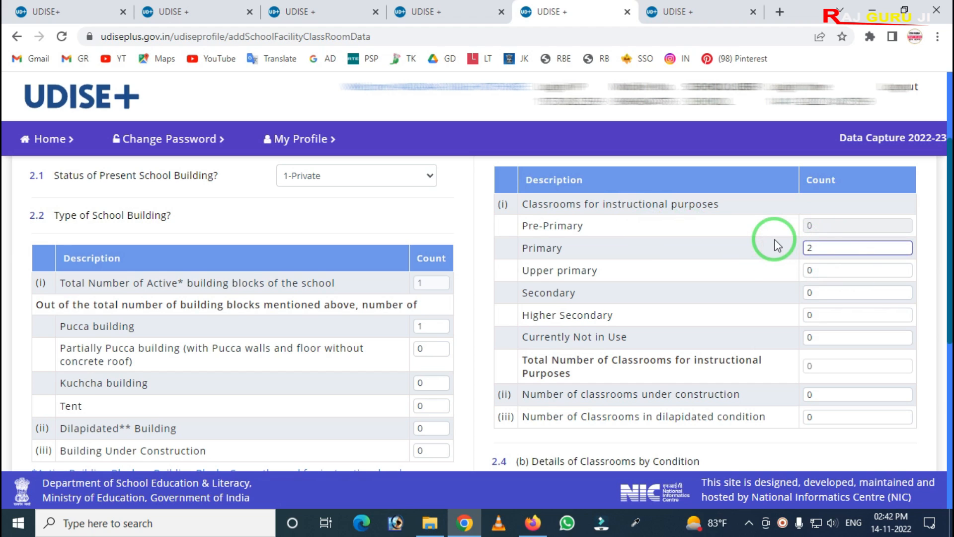
pyautogui.click(806, 263)
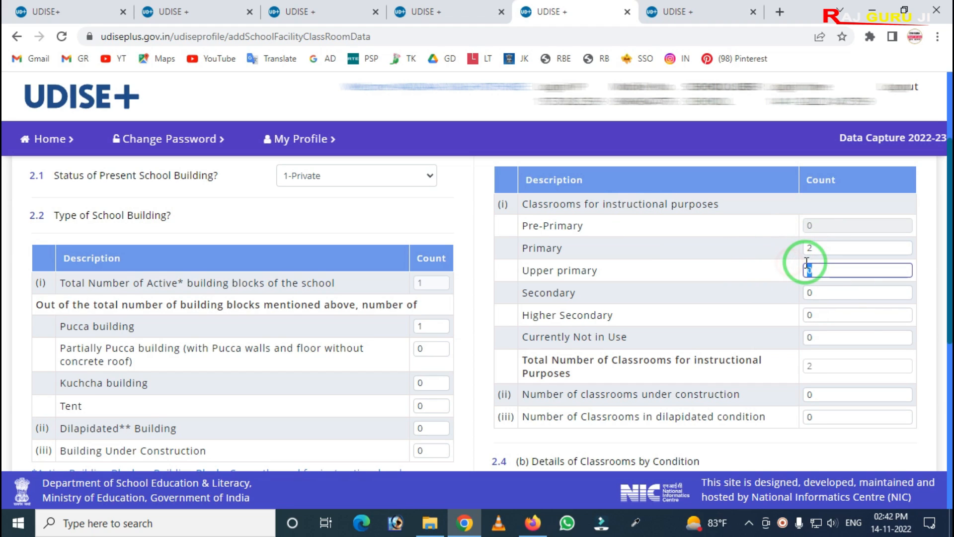
pyautogui.write('3')
pyautogui.click(826, 292)
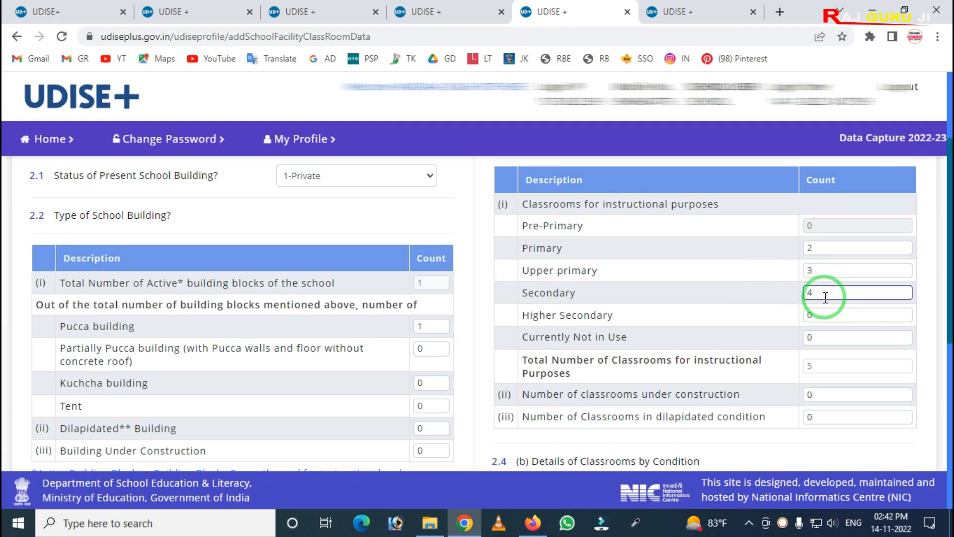
pyautogui.click(774, 315)
pyautogui.write('5')
pyautogui.click(738, 326)
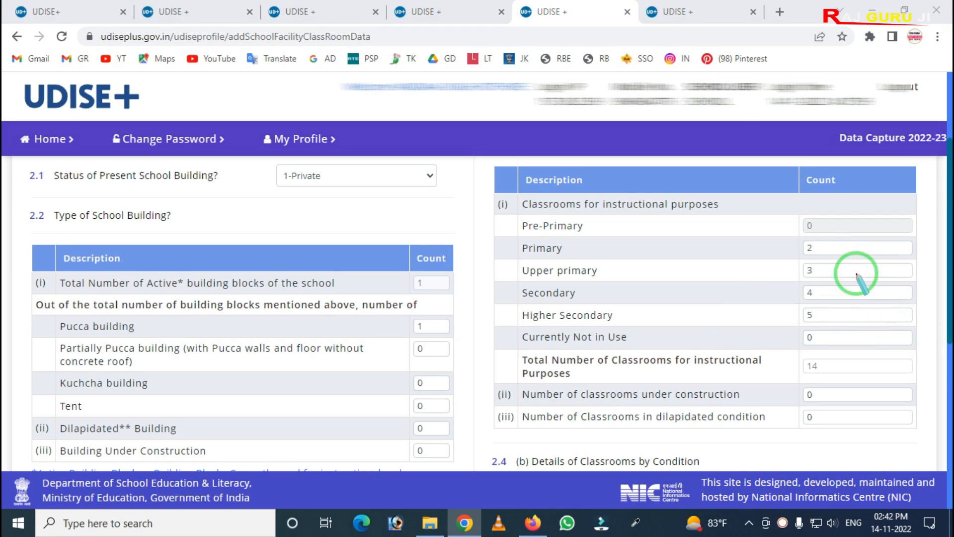
pyautogui.moveTo(778, 217); pyautogui.dragTo(834, 315)
pyautogui.moveTo(783, 346); pyautogui.dragTo(838, 381)
pyautogui.press('e')
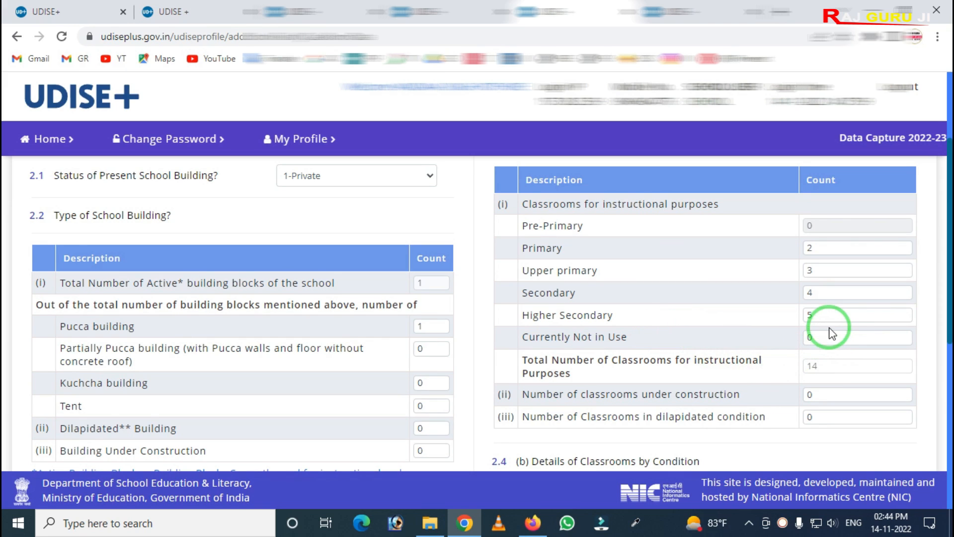
pyautogui.moveTo(820, 337); pyautogui.dragTo(763, 340)
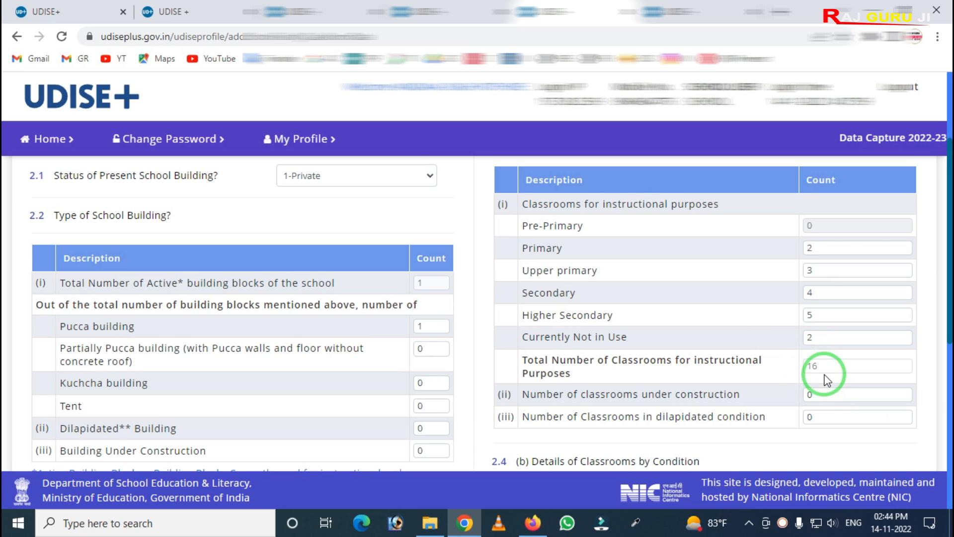
# - Compare the classroom counts in 2.4 (a) with the good condition, minor repair and major repair entries in the 2.4 (b) table
pyautogui.scroll(-5, 768, 378)
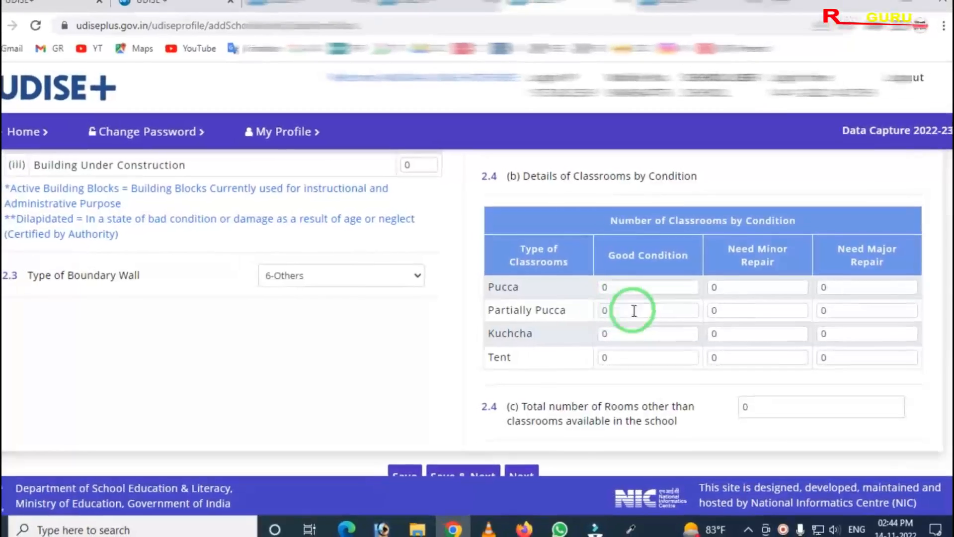
pyautogui.scroll(4, 745, 332)
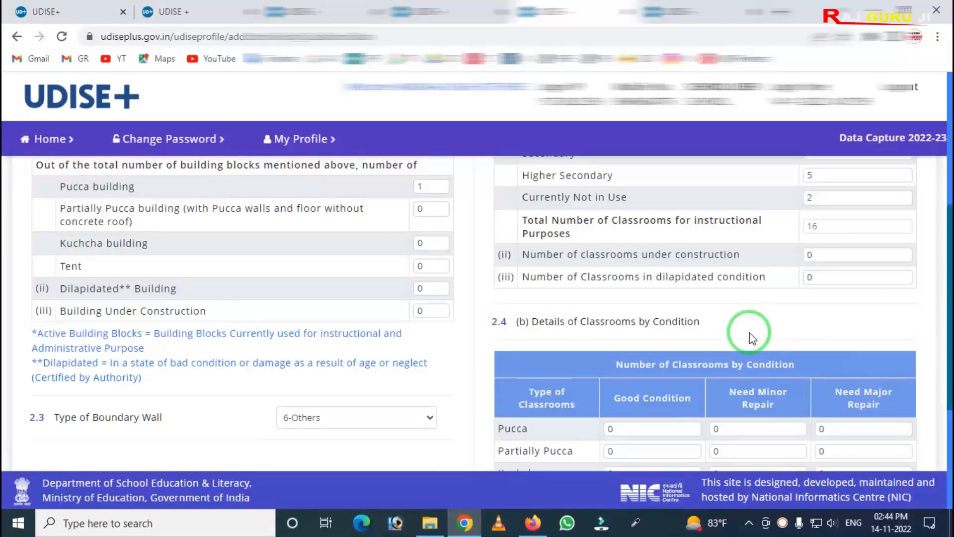
pyautogui.moveTo(766, 165)
pyautogui.mouseDown()
pyautogui.moveTo(844, 268)
pyautogui.moveTo(836, 270)
pyautogui.mouseUp()
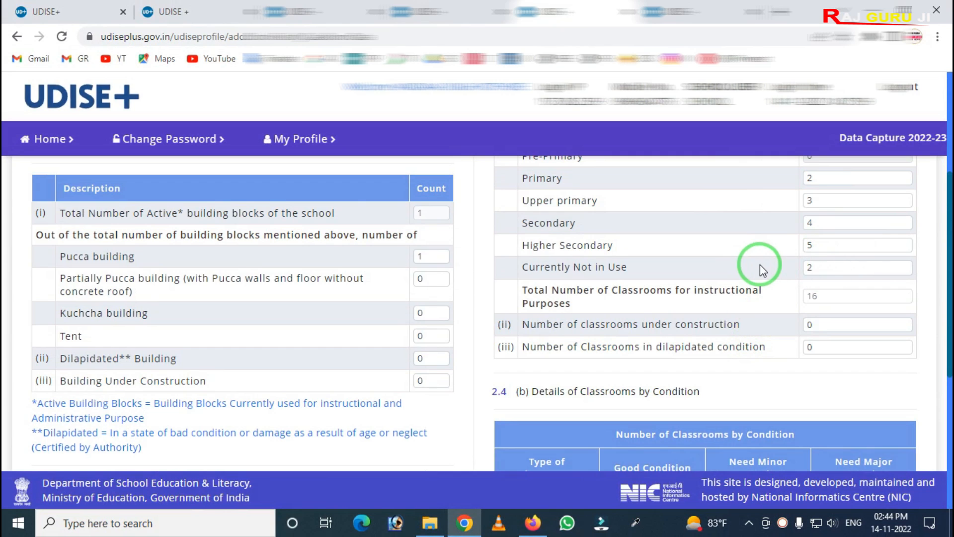
pyautogui.scroll(-3, 762, 277)
pyautogui.scroll(3, 751, 285)
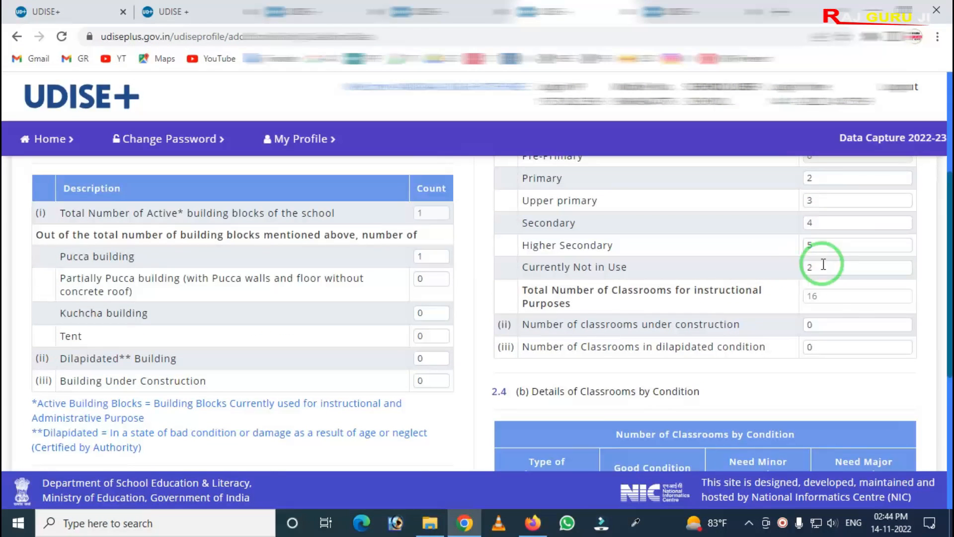
pyautogui.scroll(-4, 805, 297)
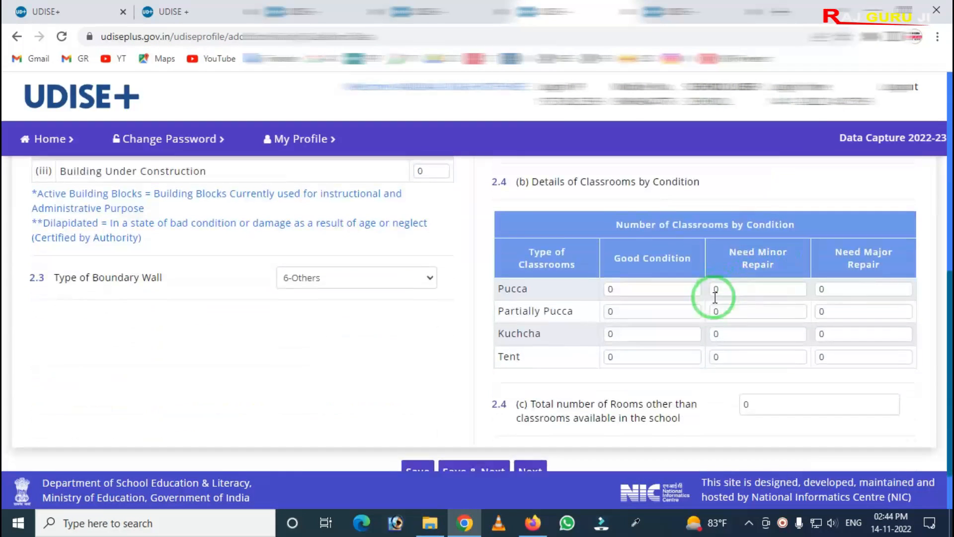
pyautogui.moveTo(592, 267)
pyautogui.mouseDown()
pyautogui.moveTo(656, 379)
pyautogui.moveTo(873, 396)
pyautogui.mouseUp()
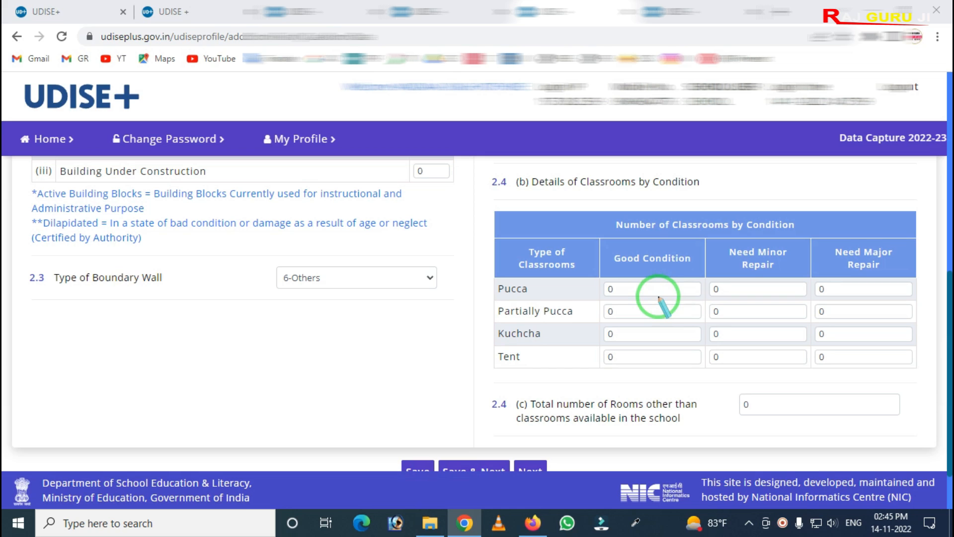
pyautogui.moveTo(572, 203)
pyautogui.mouseDown()
pyautogui.moveTo(950, 477)
pyautogui.moveTo(911, 420)
pyautogui.mouseUp()
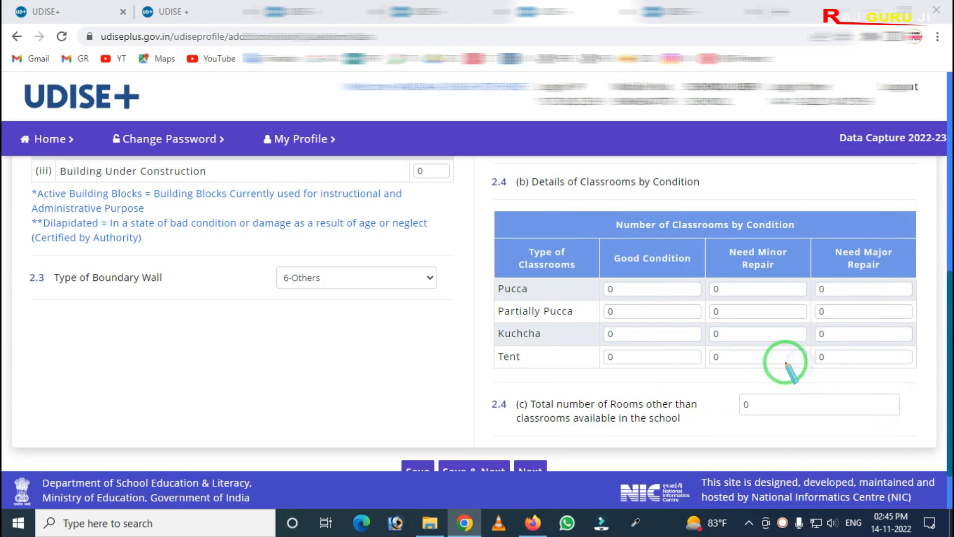
pyautogui.scroll(-2, 755, 380)
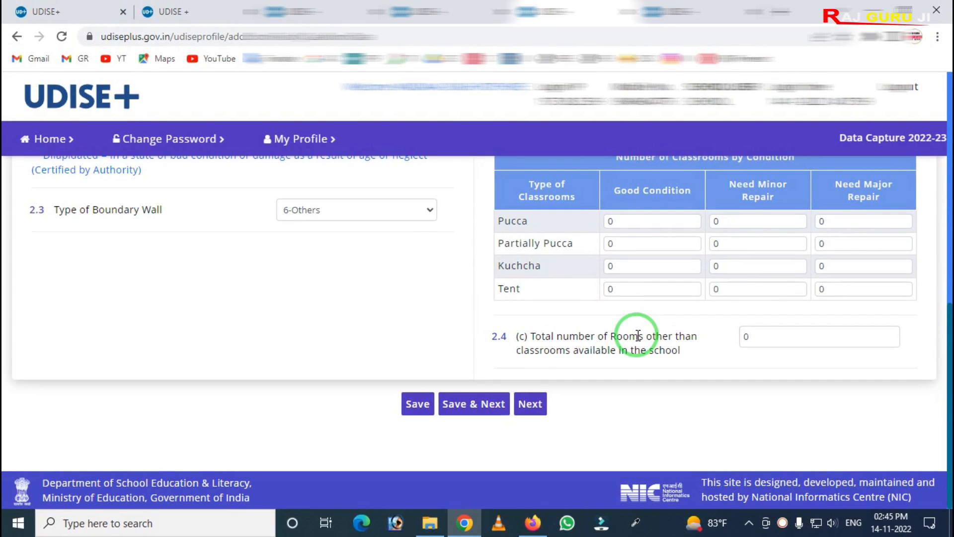
pyautogui.scroll(3, 638, 335)
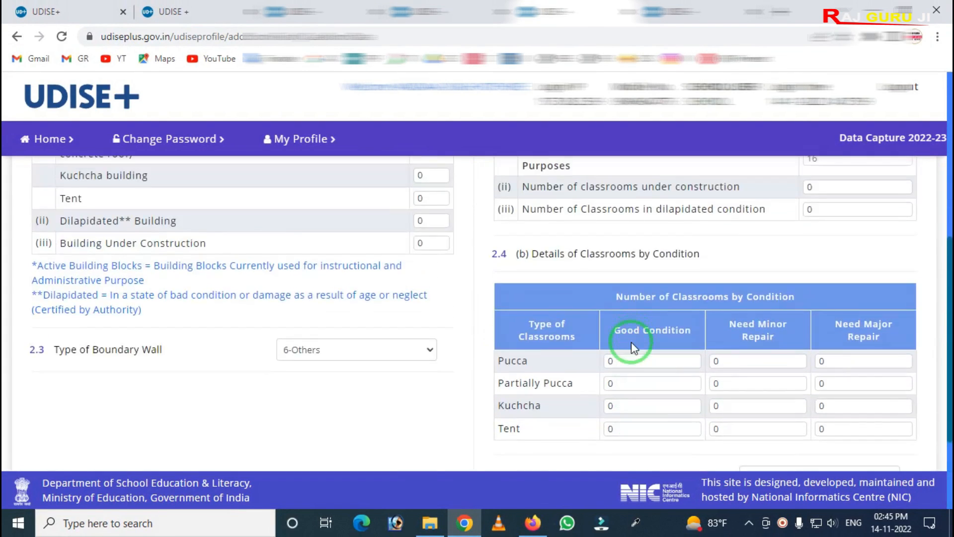
# - Set the total number of rooms other than classrooms available in the school (2.4 (c)) to 5
pyautogui.scroll(-1, 629, 343)
pyautogui.scroll(-1, 631, 343)
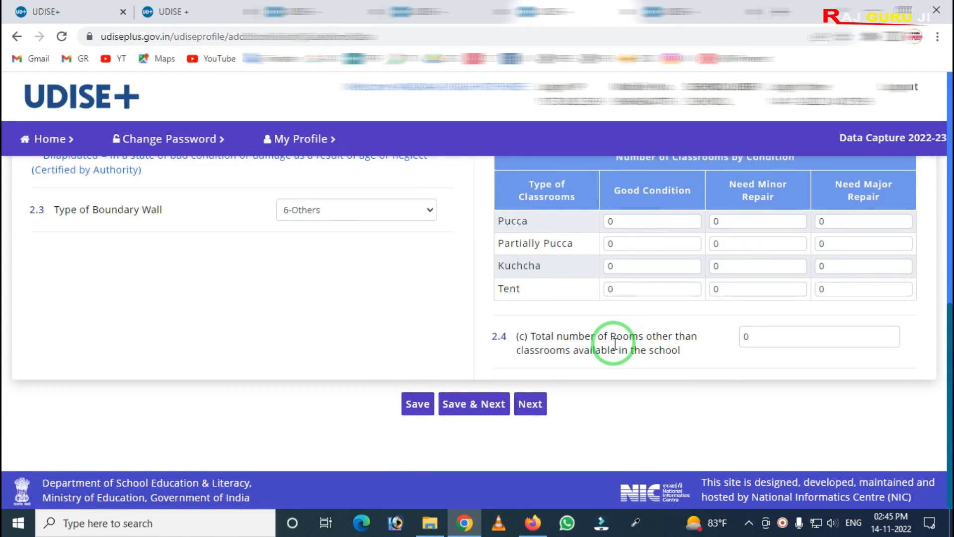
pyautogui.moveTo(748, 338); pyautogui.dragTo(697, 352)
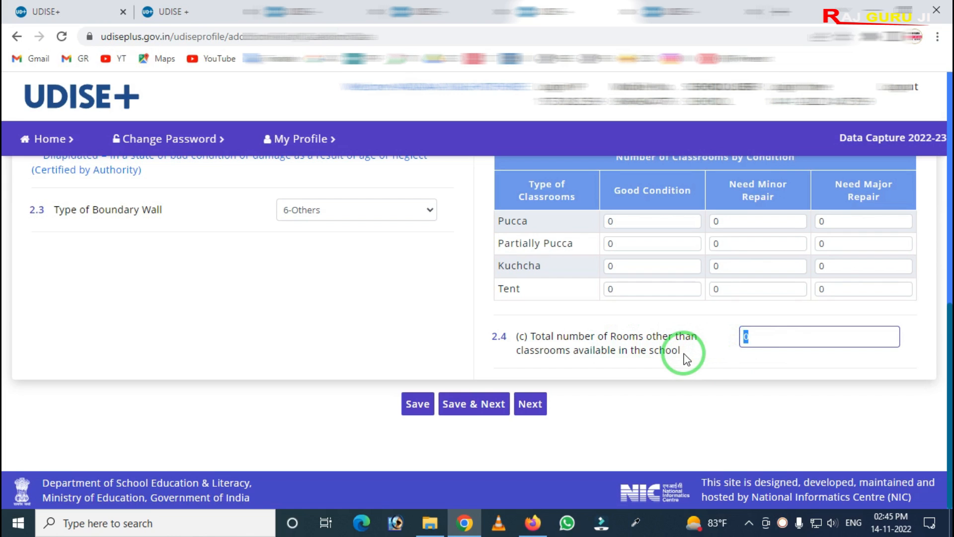
pyautogui.write('5')
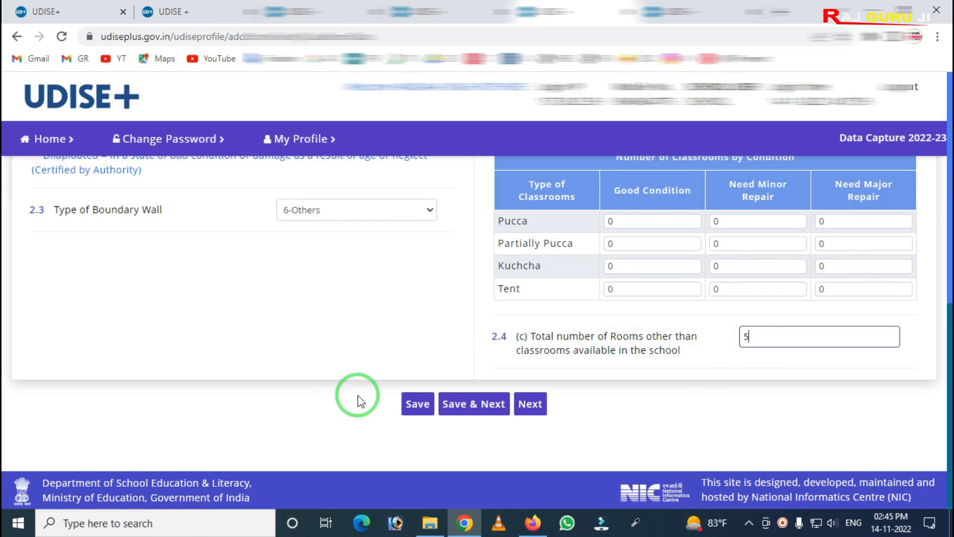
# - Try to save the classroom form, and check the classroom counts in table 2.4 (a)
pyautogui.click(473, 403)
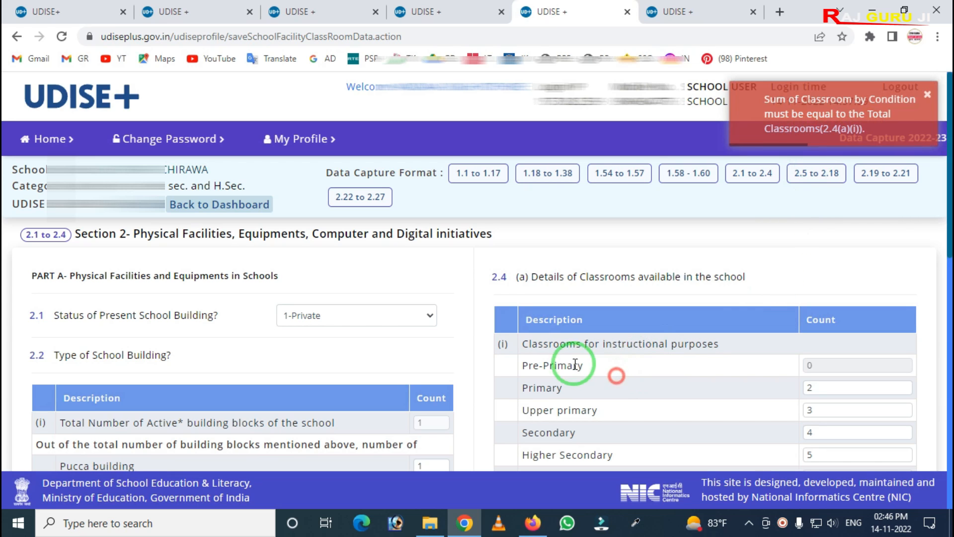
pyautogui.scroll(-1, 592, 338)
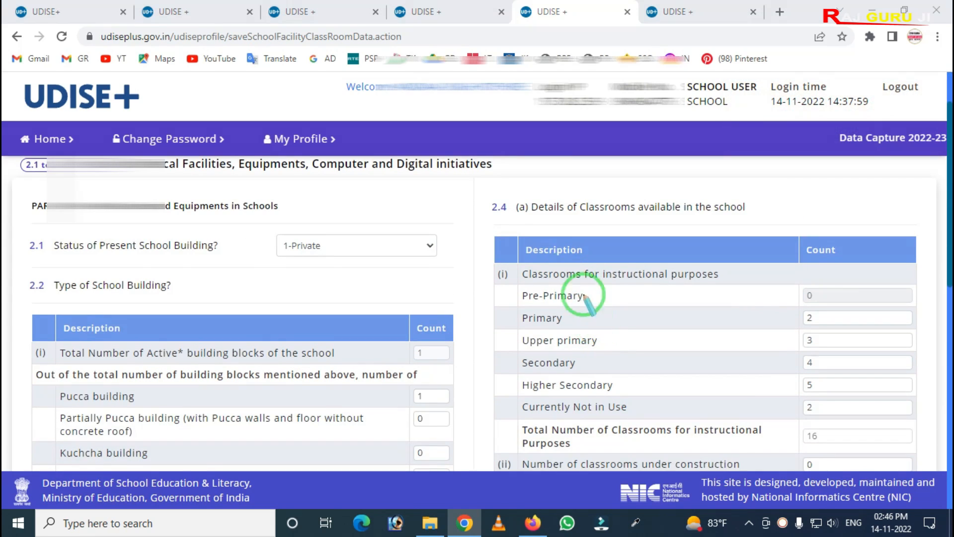
pyautogui.moveTo(480, 188)
pyautogui.mouseDown()
pyautogui.moveTo(554, 298)
pyautogui.moveTo(795, 435)
pyautogui.moveTo(866, 455)
pyautogui.mouseUp()
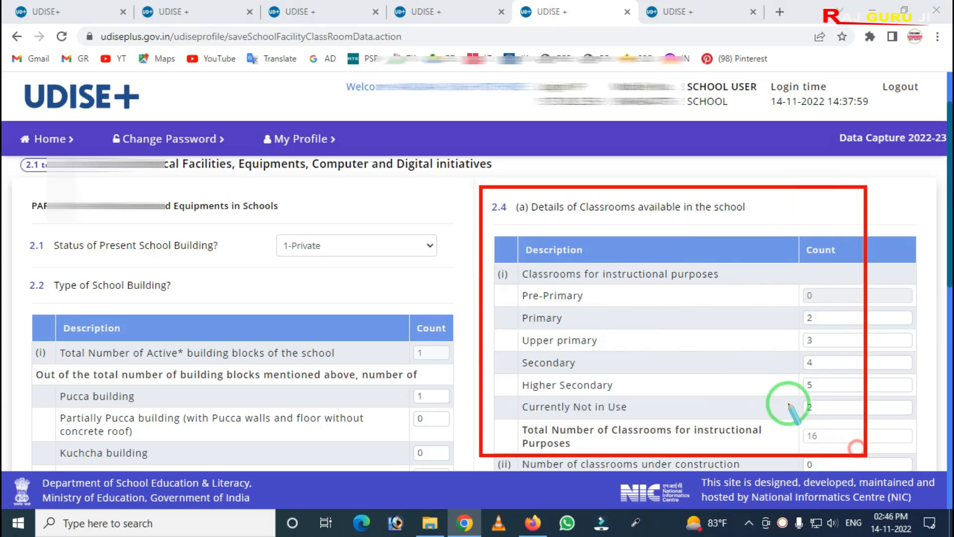
pyautogui.scroll(-4, 688, 348)
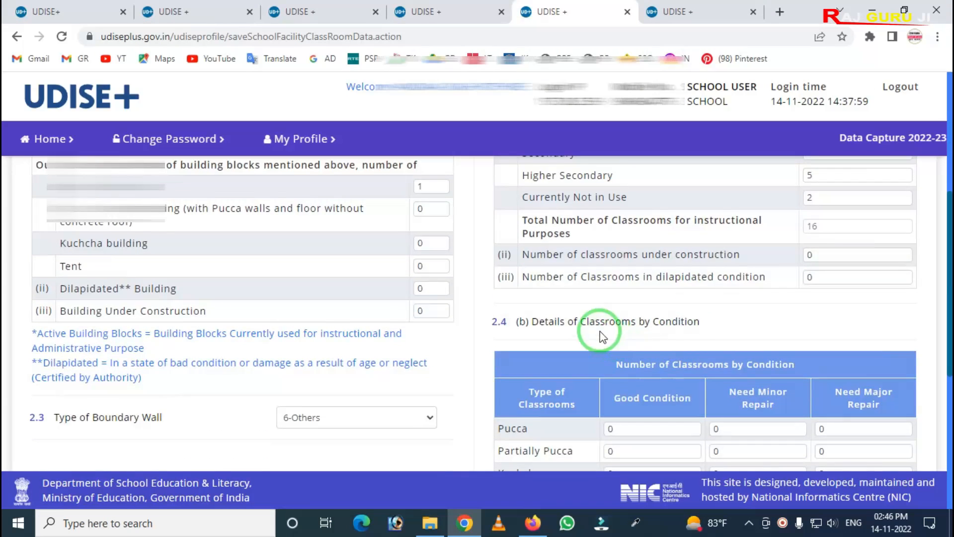
# - In 2.4 (b), set Pucca classrooms to 10 in good condition and 6 needing minor repair, and save on to the next form
pyautogui.scroll(-1, 603, 337)
pyautogui.moveTo(509, 283); pyautogui.dragTo(870, 503)
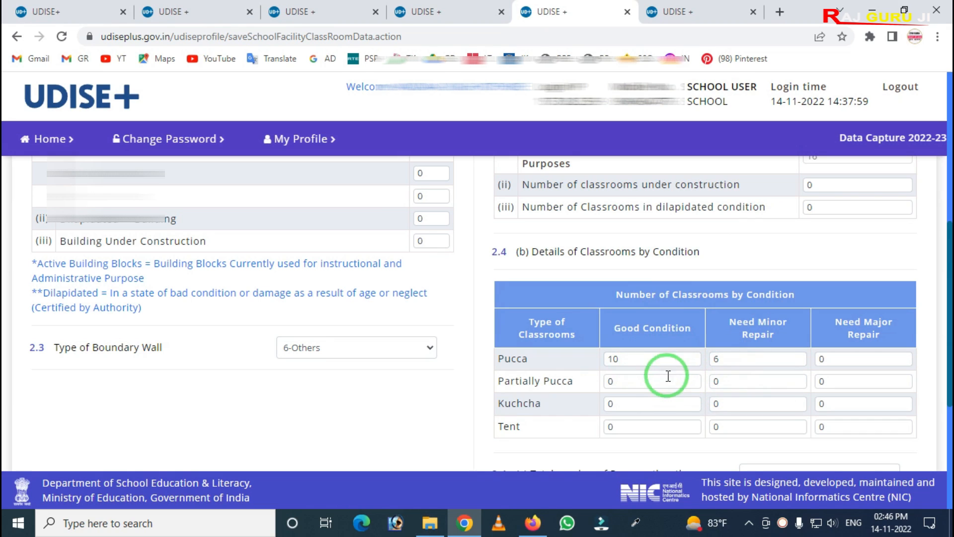
pyautogui.hotkey('ctrl', '2')
pyautogui.moveTo(559, 311)
pyautogui.mouseDown()
pyautogui.moveTo(667, 394)
pyautogui.moveTo(812, 391)
pyautogui.mouseUp()
pyautogui.rightClick(720, 392)
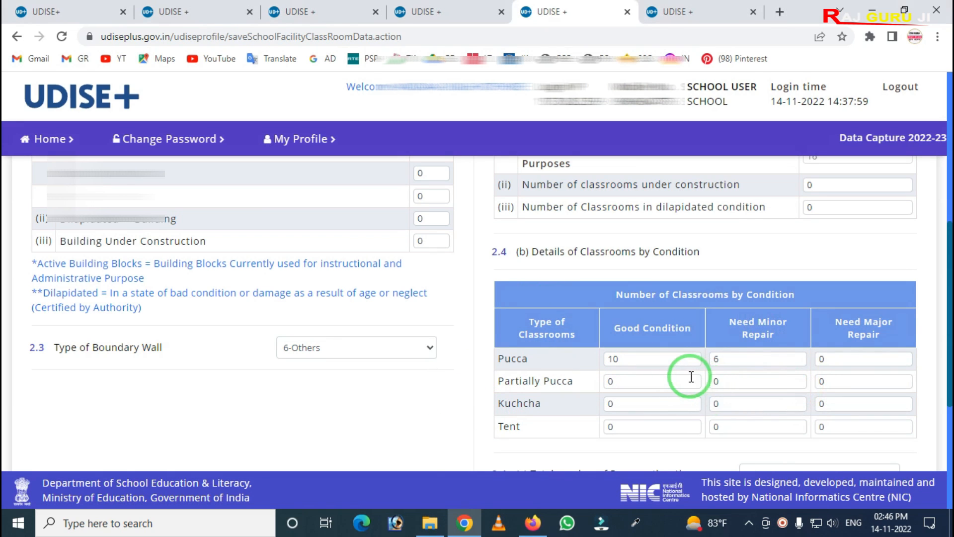
pyautogui.scroll(-3, 688, 375)
pyautogui.click(475, 401)
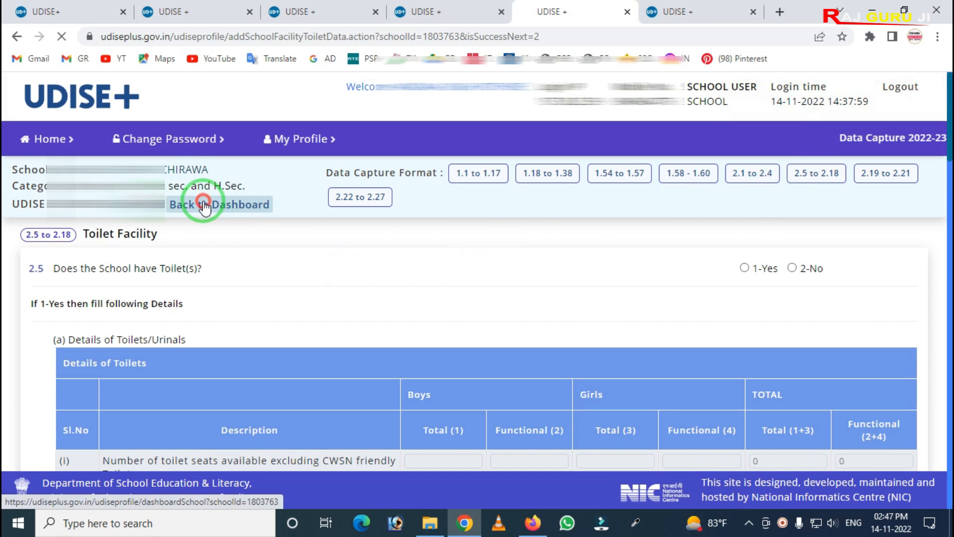
# - Return to the DCF dashboard and check the status of the Section 2 forms
pyautogui.click(229, 204)
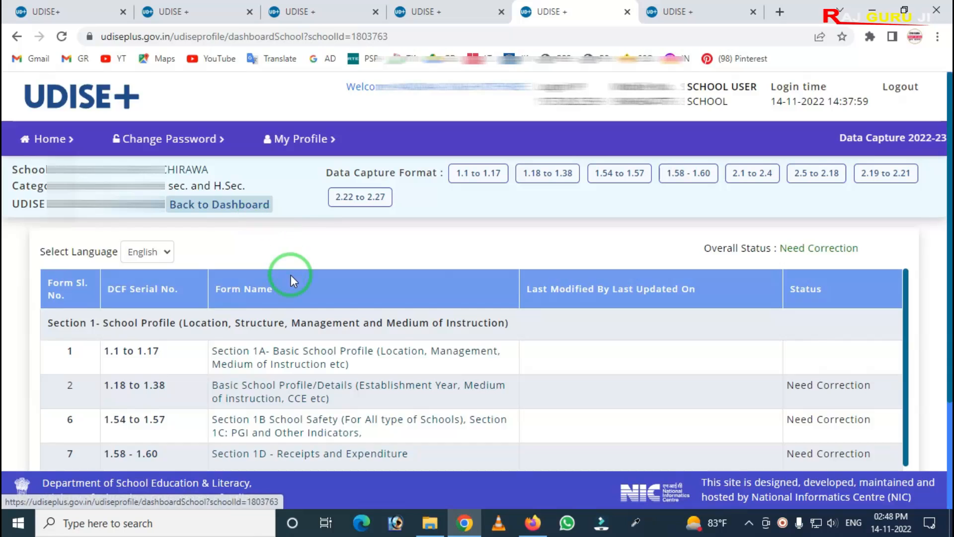
pyautogui.scroll(-3, 283, 279)
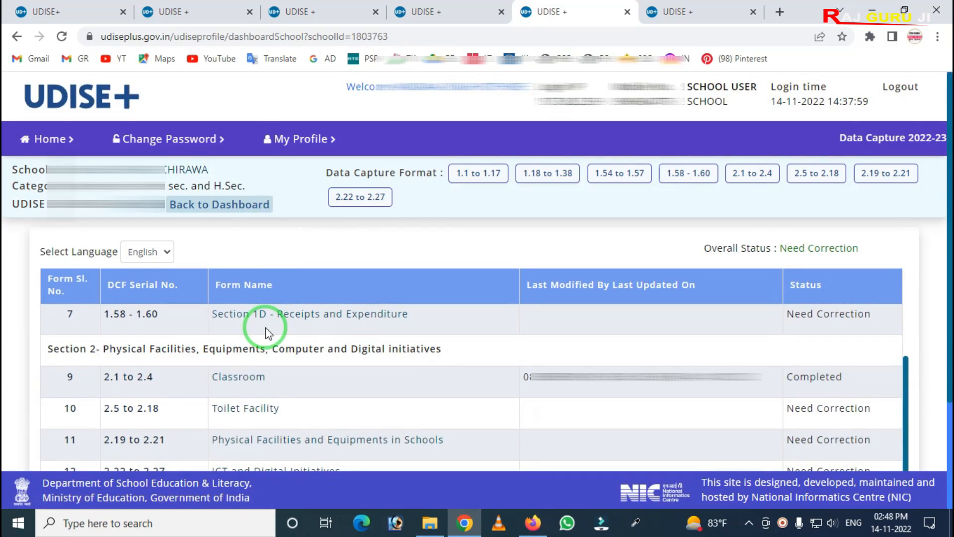
pyautogui.scroll(-1, 265, 327)
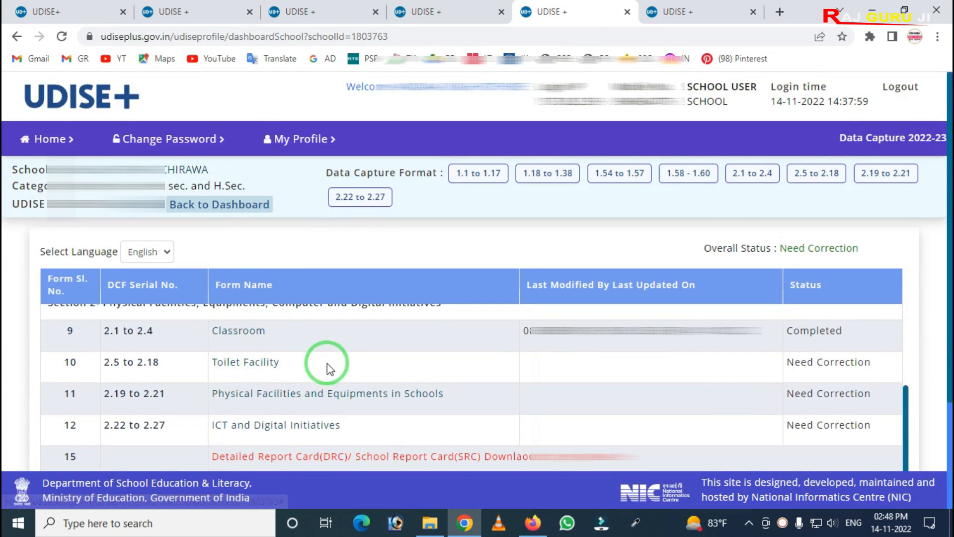
pyautogui.scroll(-2, 283, 390)
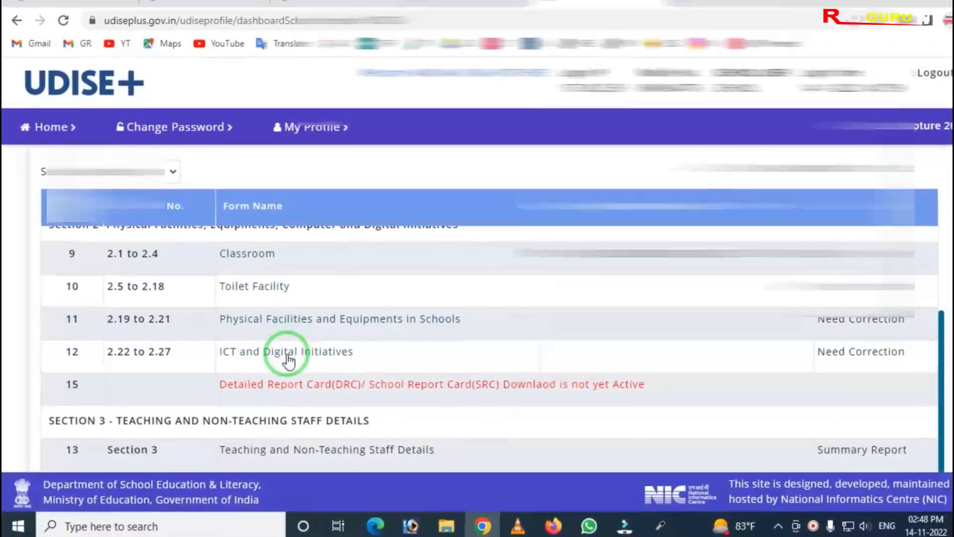
# - Open the ICT and Digital Initiatives form, review questions 2.22 to 2.27, and return to the dashboard
pyautogui.click(300, 347)
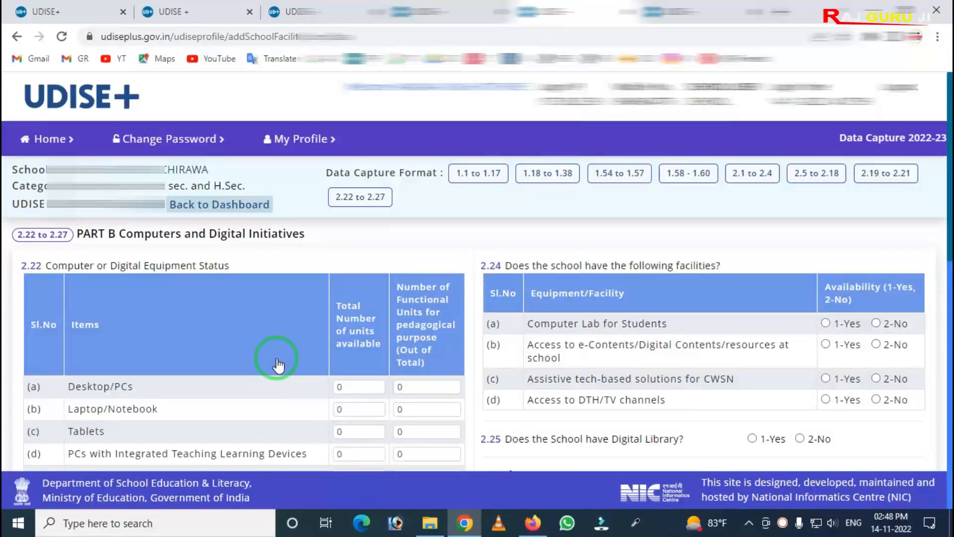
pyautogui.scroll(-2, 258, 361)
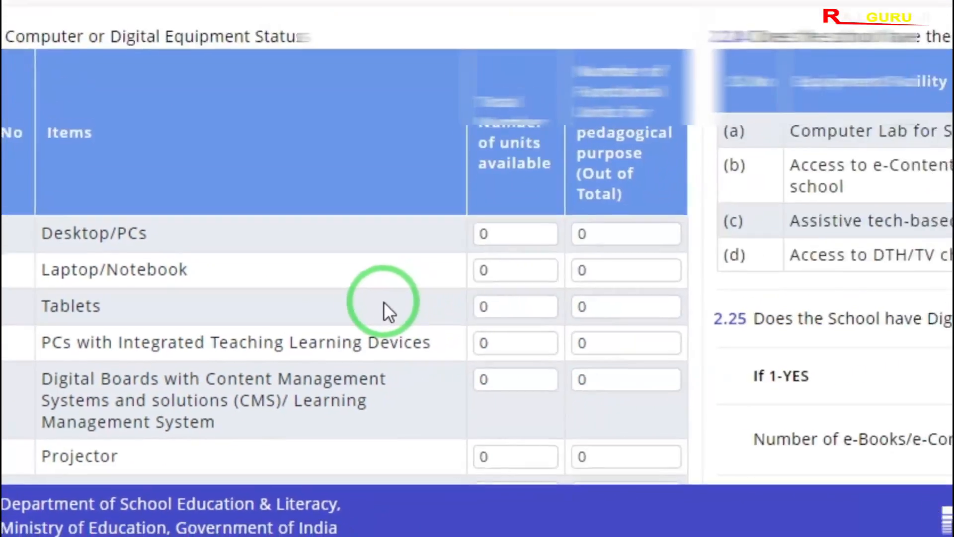
pyautogui.scroll(-3, 453, 272)
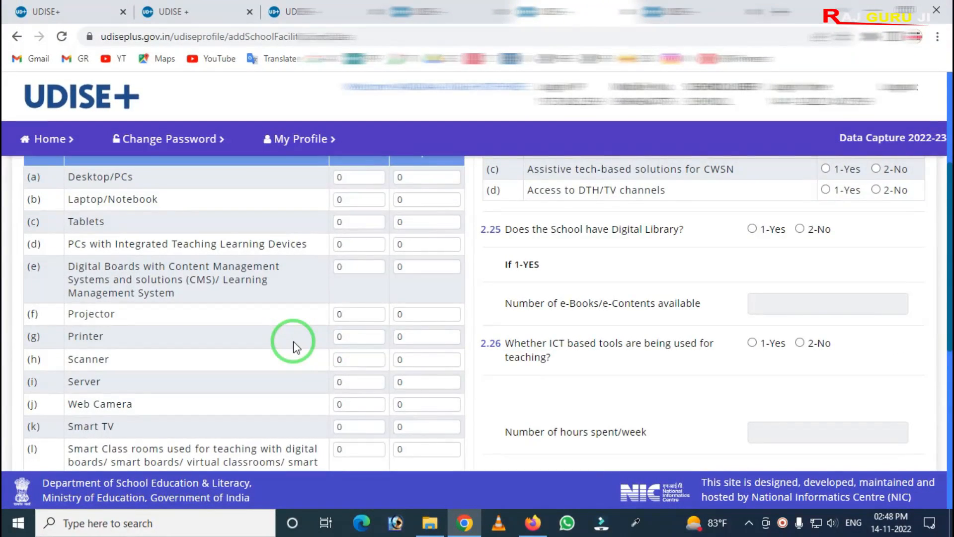
pyautogui.scroll(-7, 294, 347)
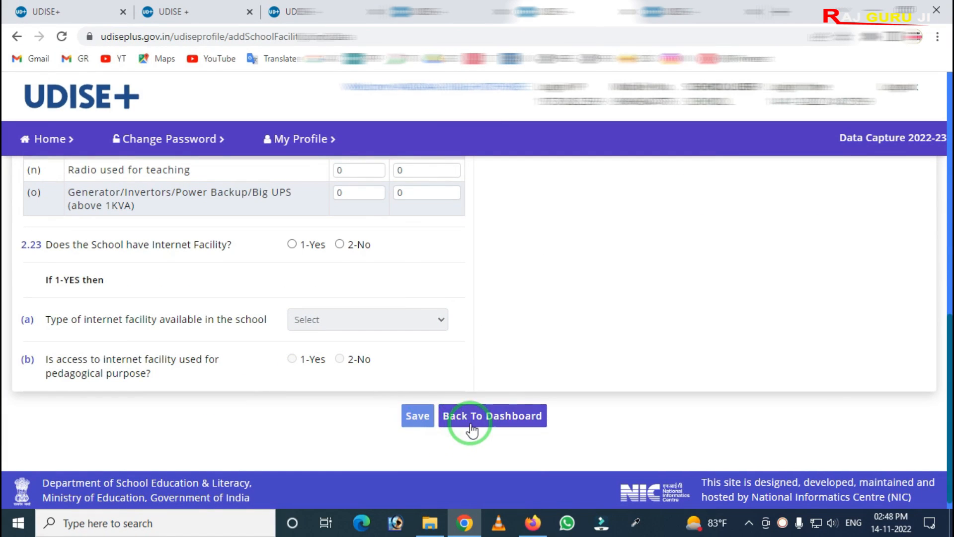
pyautogui.click(473, 405)
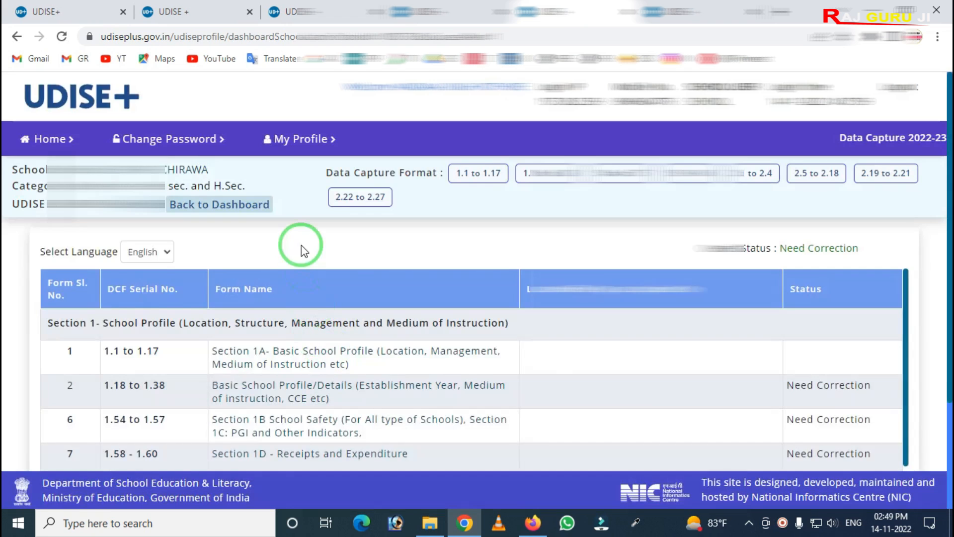
# - Examine the Section 3 teaching and non-teaching staff entry and the Download DCF and School Report entry in the form list
pyautogui.scroll(-5, 275, 243)
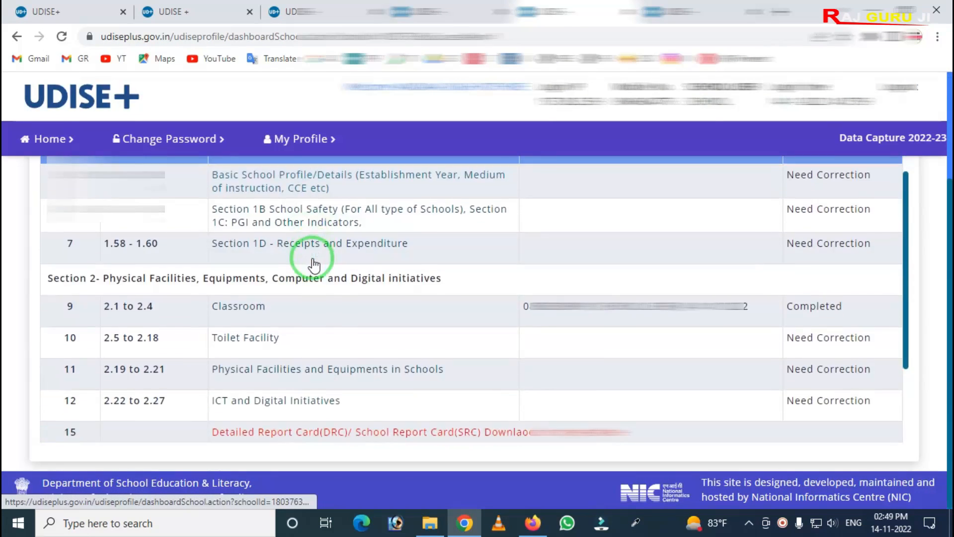
pyautogui.scroll(-1, 313, 266)
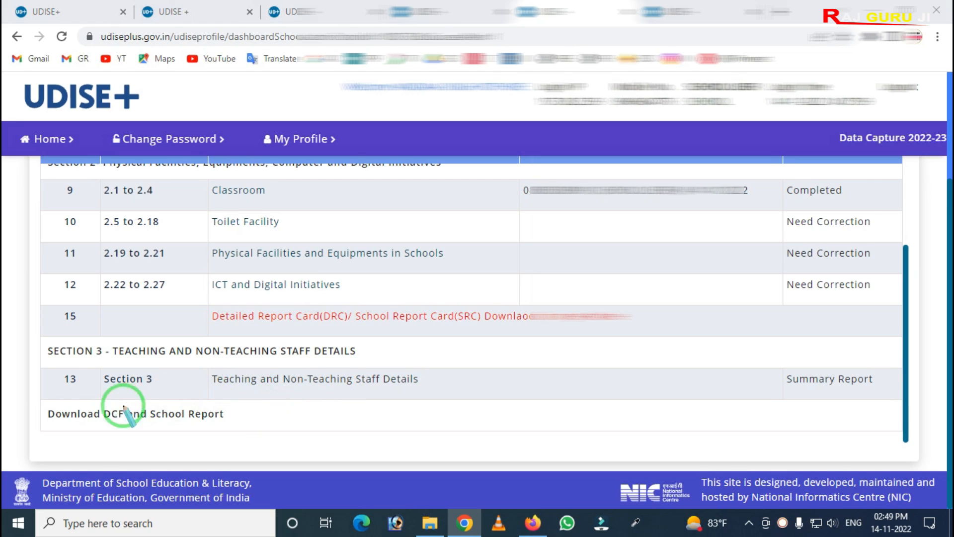
pyautogui.moveTo(19, 343)
pyautogui.mouseDown()
pyautogui.moveTo(204, 393)
pyautogui.moveTo(522, 443)
pyautogui.mouseUp()
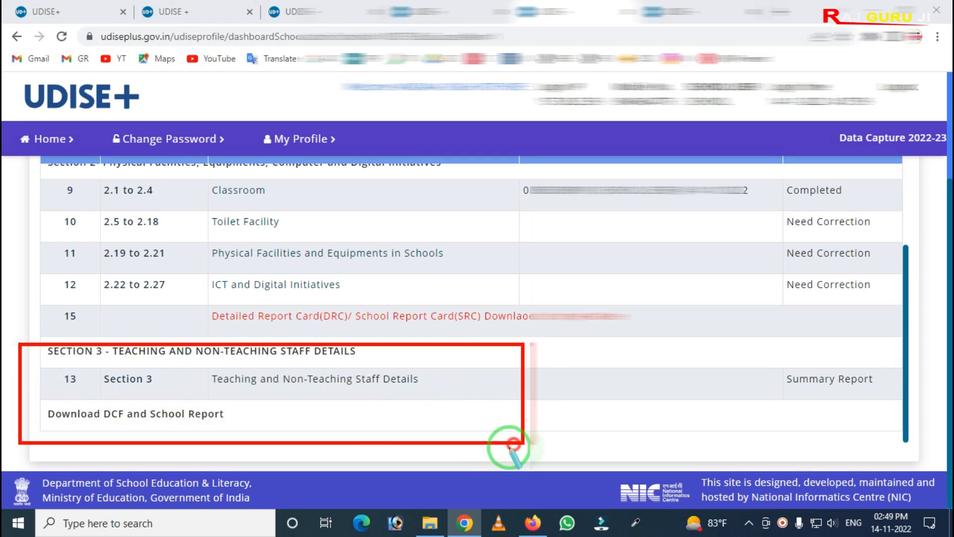
pyautogui.rightClick(287, 379)
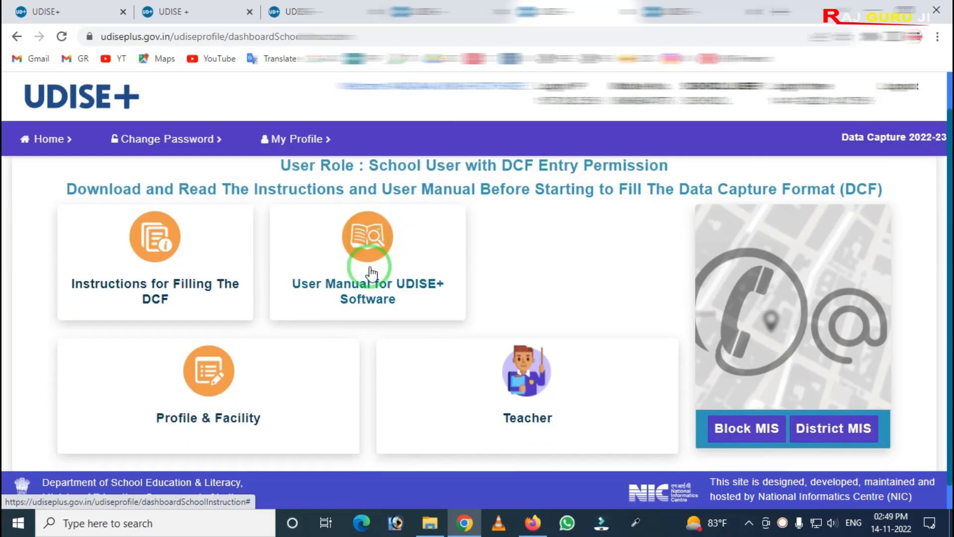
# - Open the Teacher module from the school user's home page
pyautogui.scroll(-1, 371, 273)
pyautogui.hotkey('ctrl', 'shift', 'd')
pyautogui.moveTo(460, 299); pyautogui.dragTo(652, 453)
pyautogui.click(522, 383)
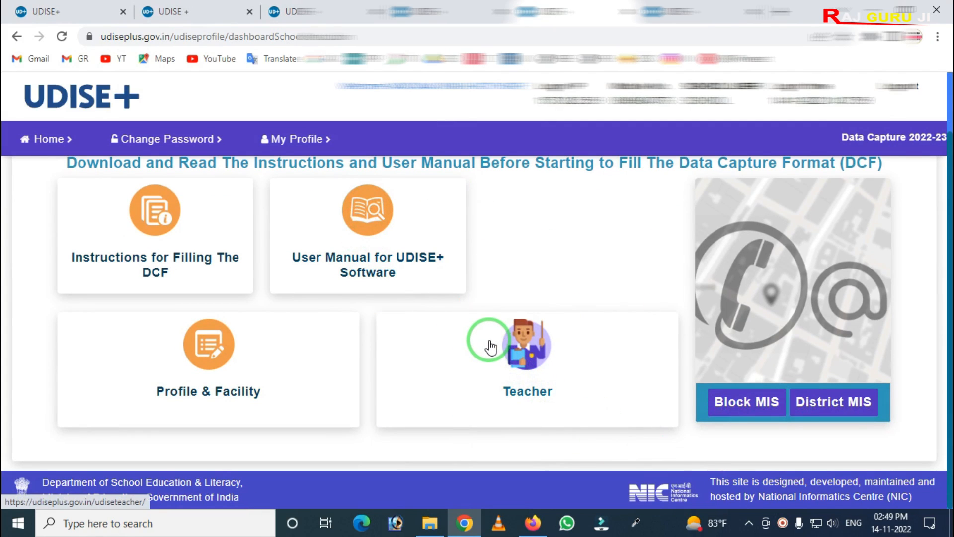